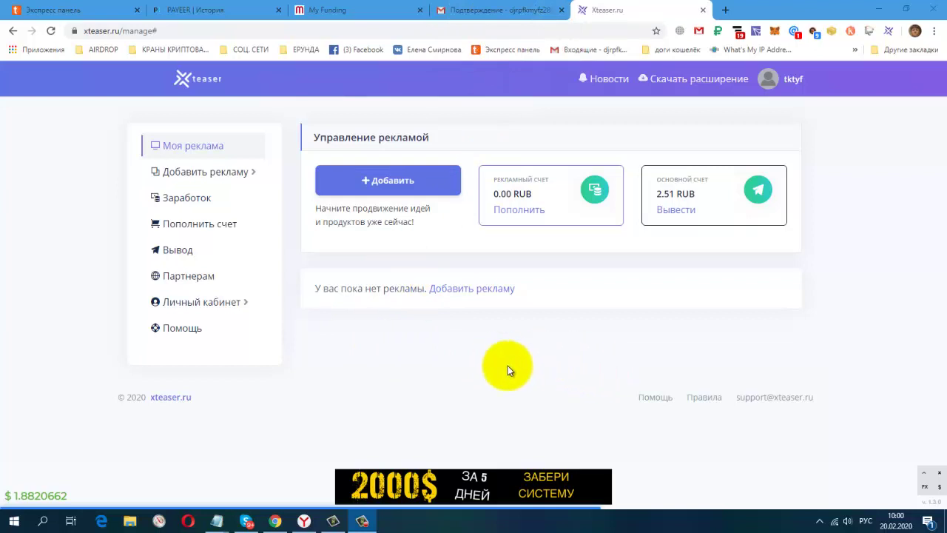
Review the wallet-linking confirmation e-mail in Gmail and open the withdrawal page for the main account on Xteaser
click(504, 10)
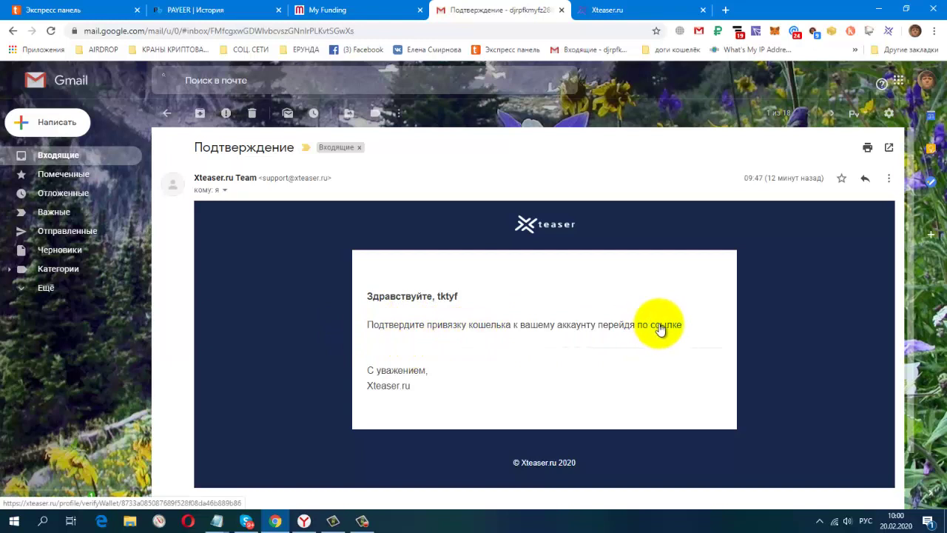
click(627, 12)
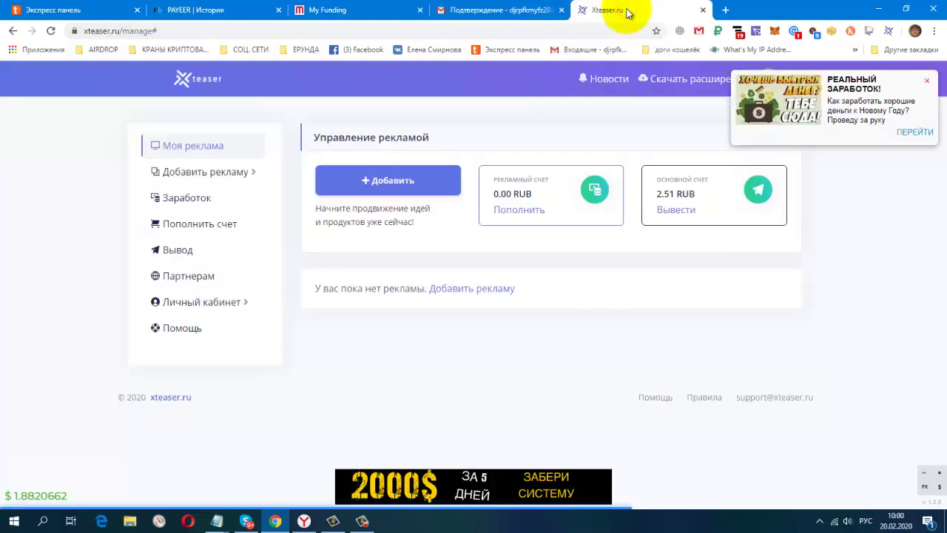
click(673, 211)
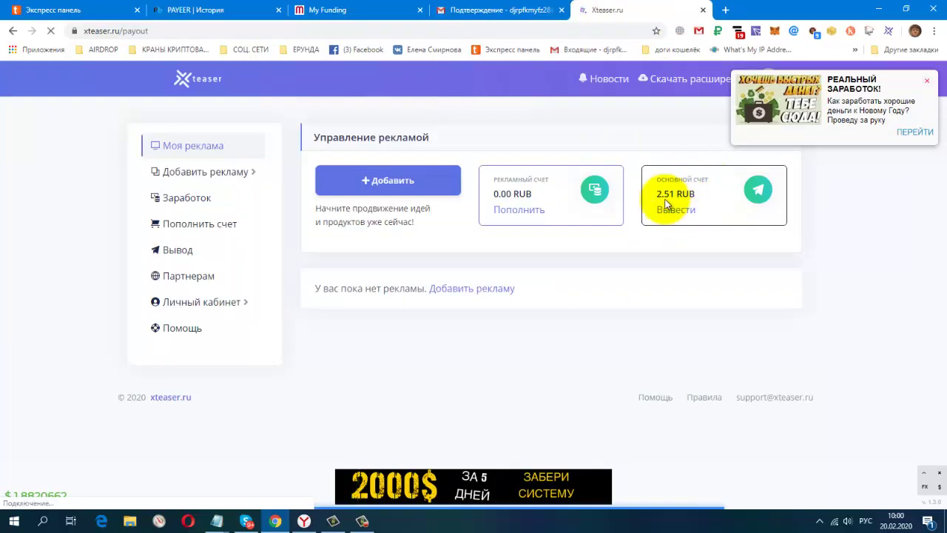
scroll(638, 265, down, 2)
scroll(676, 179, up, 2)
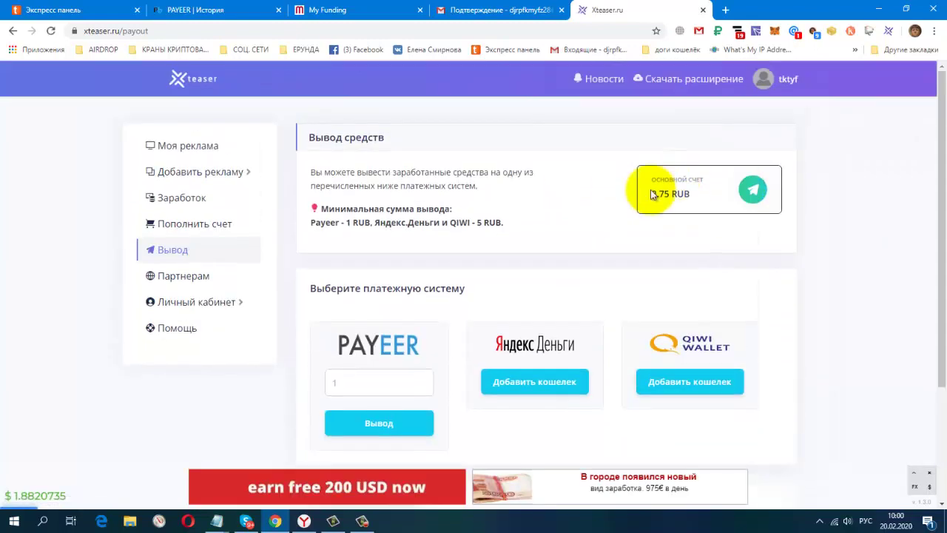
Request a withdrawal of 2.75 RUB from the main account to the Payeer wallet
scroll(646, 262, down, 1)
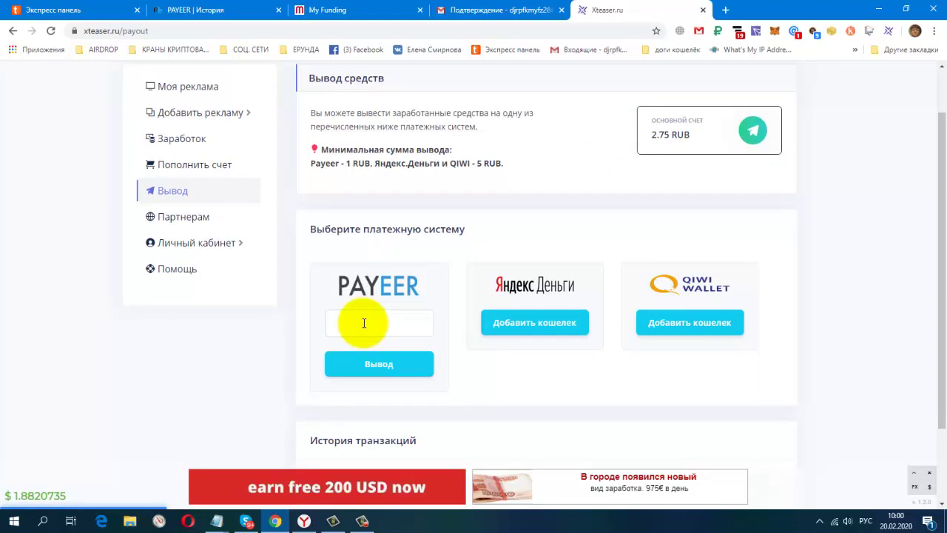
text(2.7)
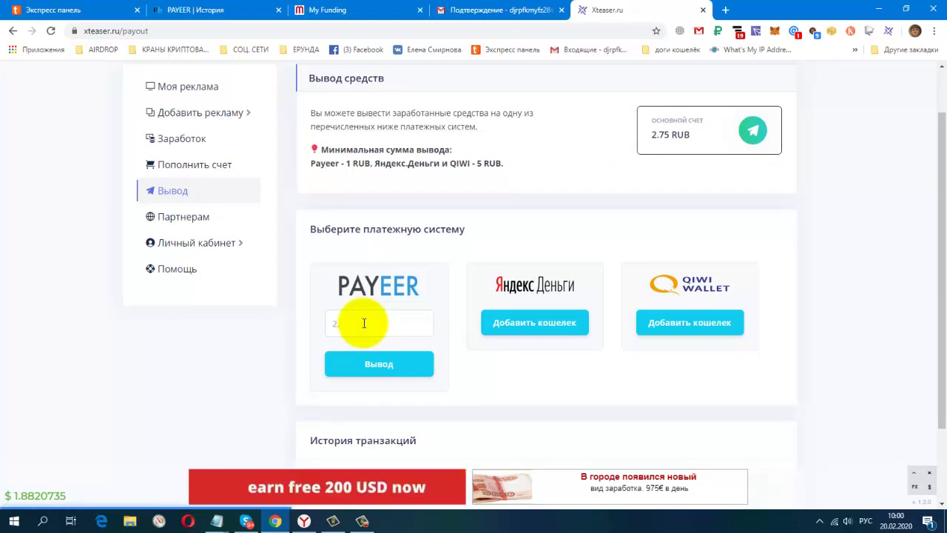
text(5)
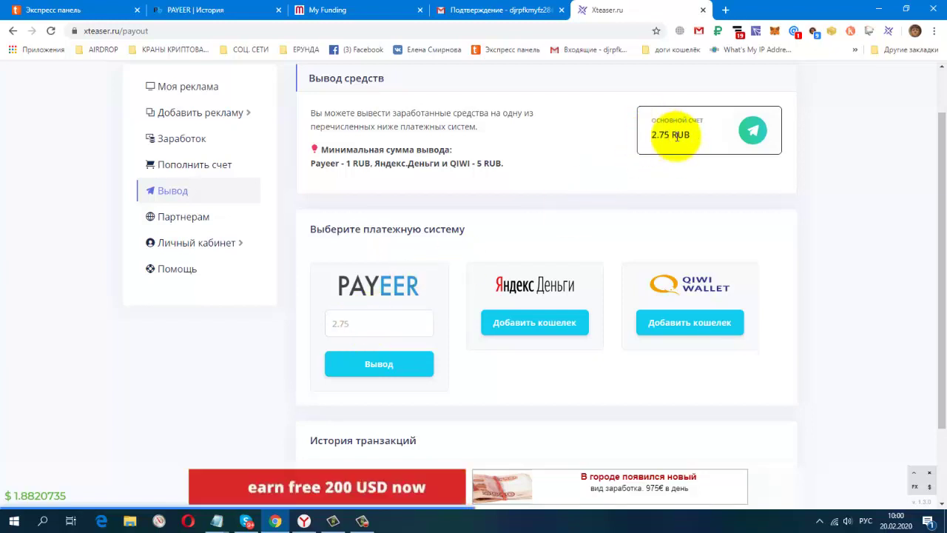
click(378, 365)
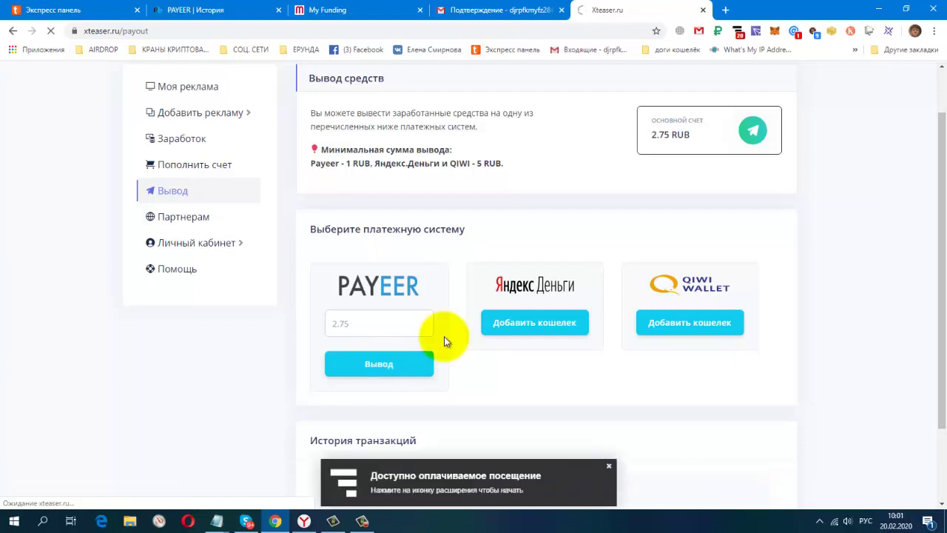
scroll(443, 340, down, 1)
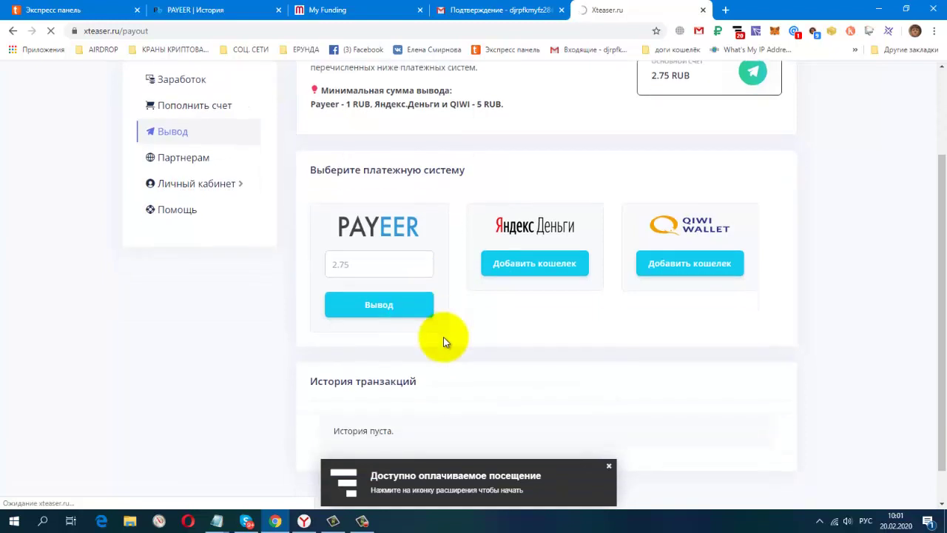
scroll(444, 342, down, 1)
scroll(444, 342, up, 2)
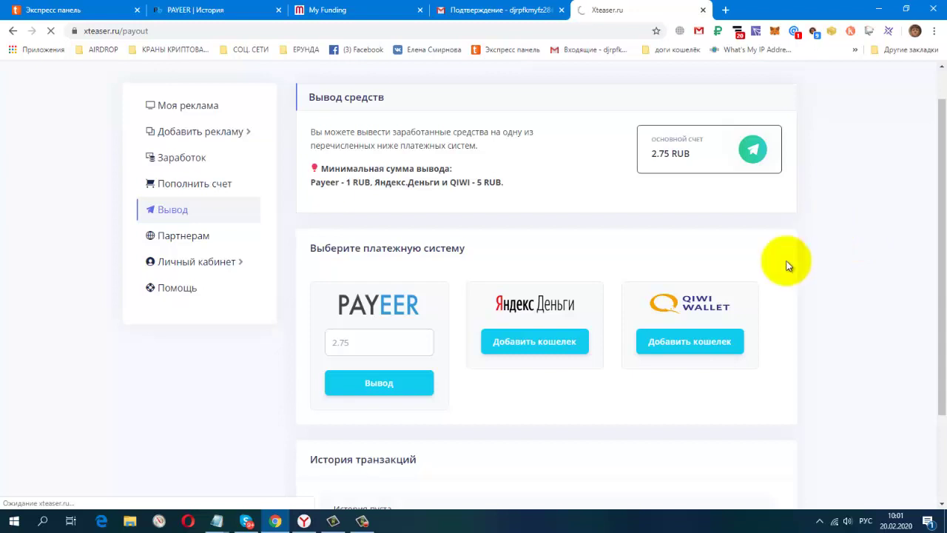
click(370, 524)
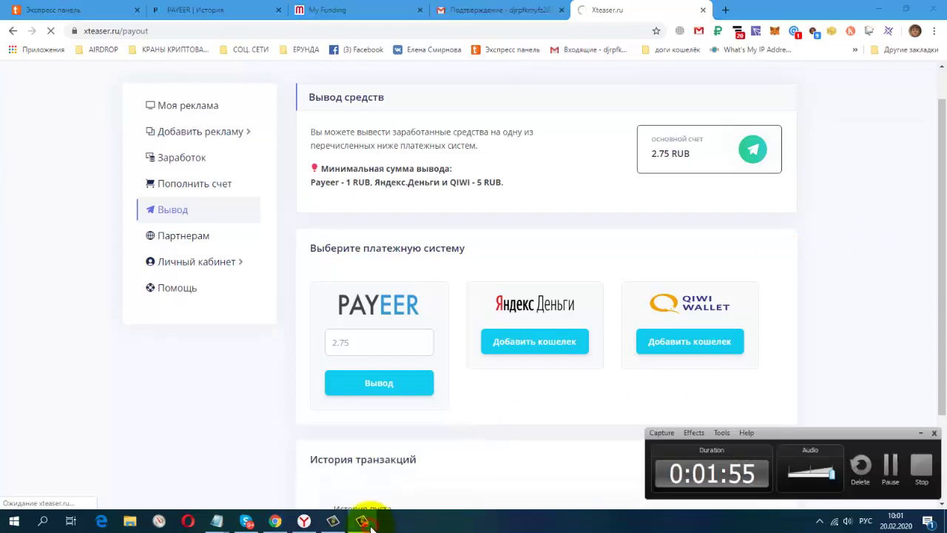
click(890, 466)
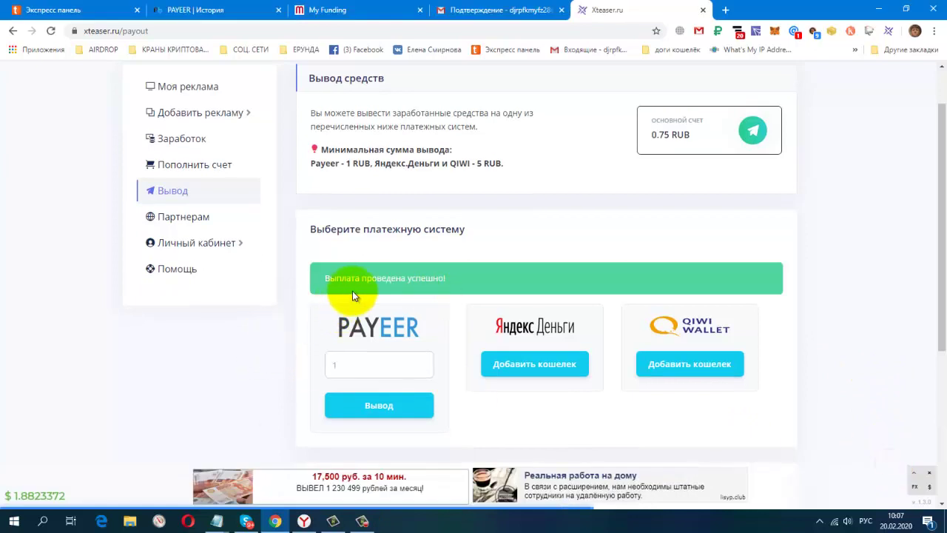
Check the remaining main account balance on Xteaser and reload the transaction history in Payeer
double_click(662, 134)
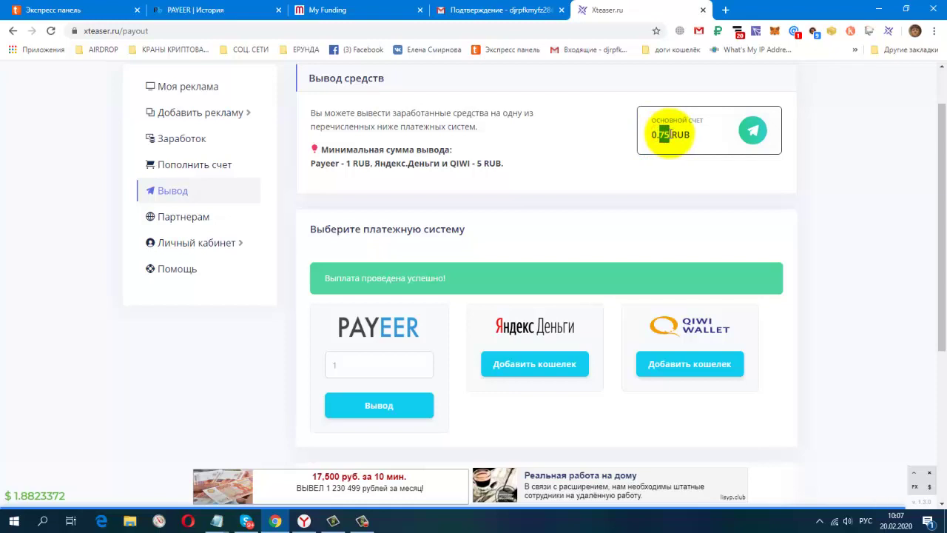
click(827, 182)
click(230, 11)
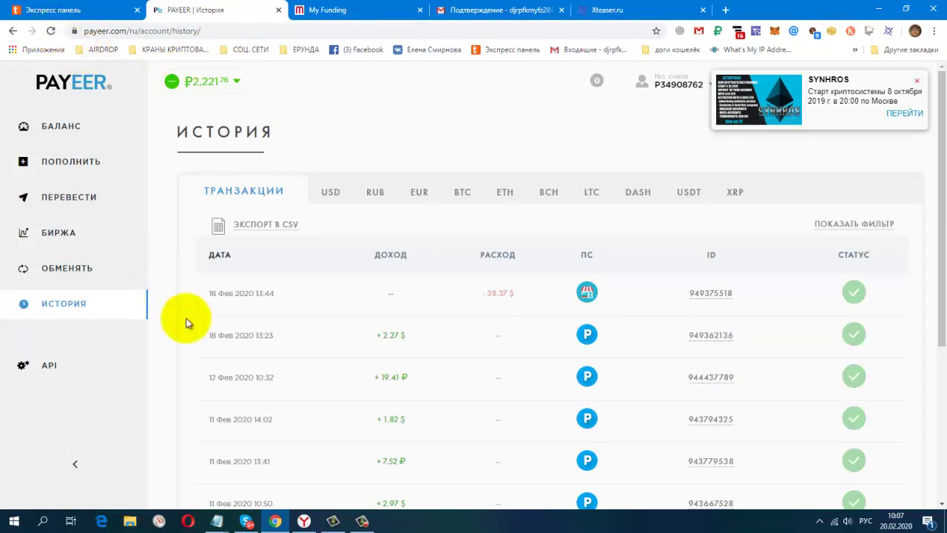
right_click(315, 101)
click(330, 138)
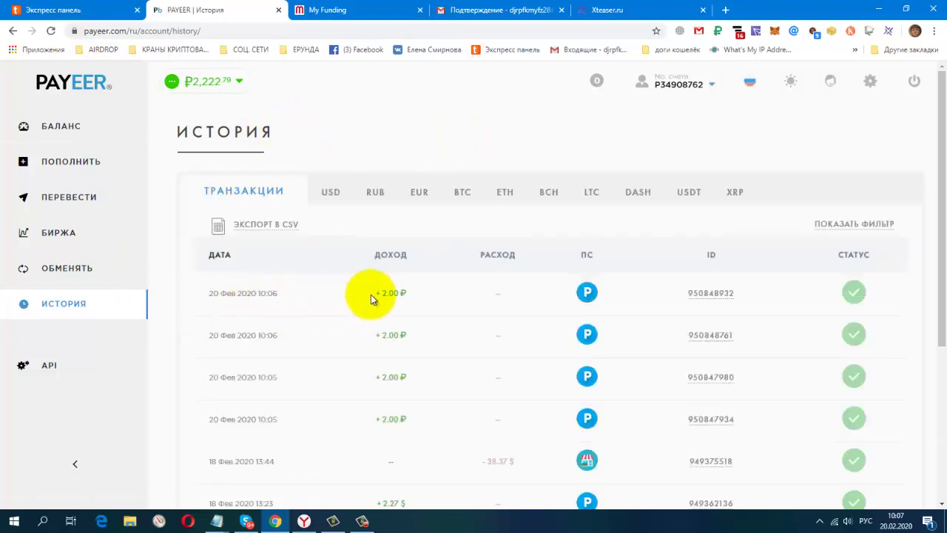
Examine the date, received amount and comment of the newest transaction in the Payeer history, and close its details
click(701, 296)
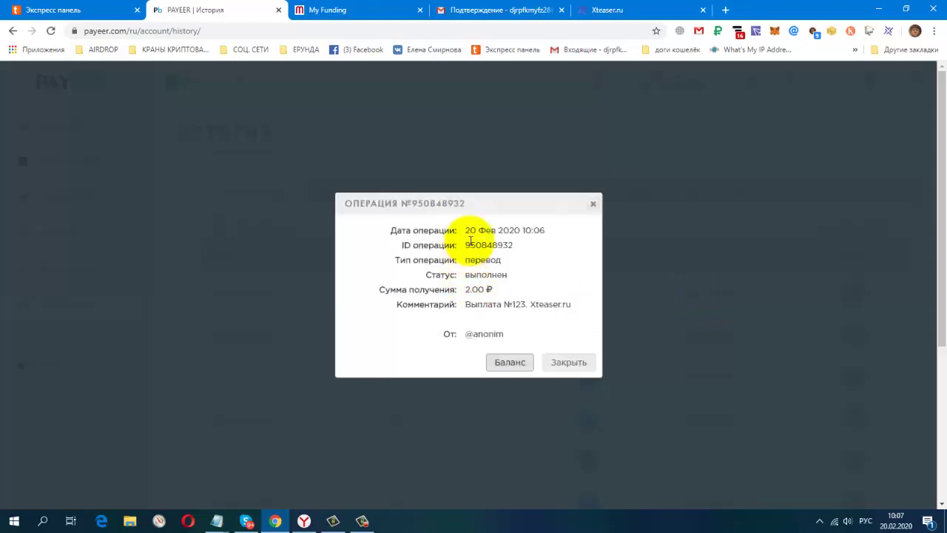
drag(466, 230, 539, 241)
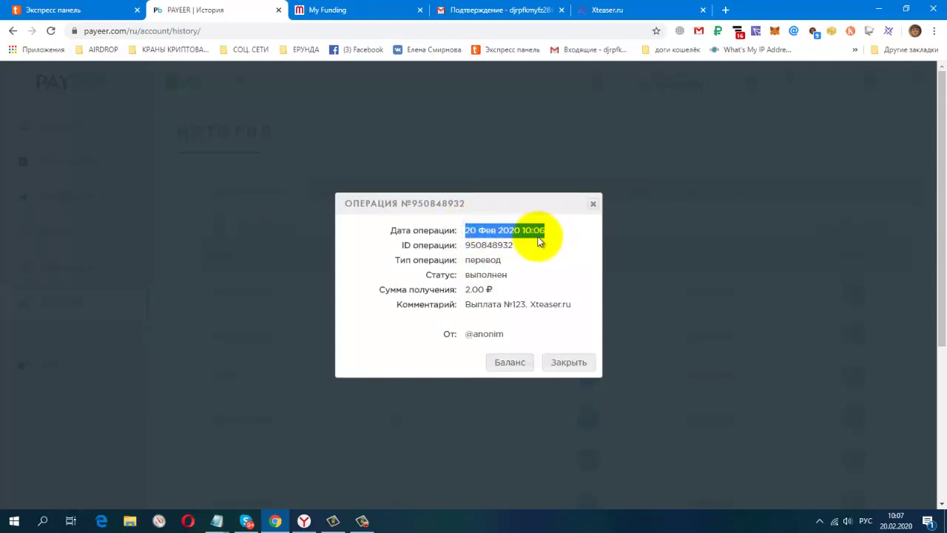
double_click(476, 289)
drag(466, 304, 549, 310)
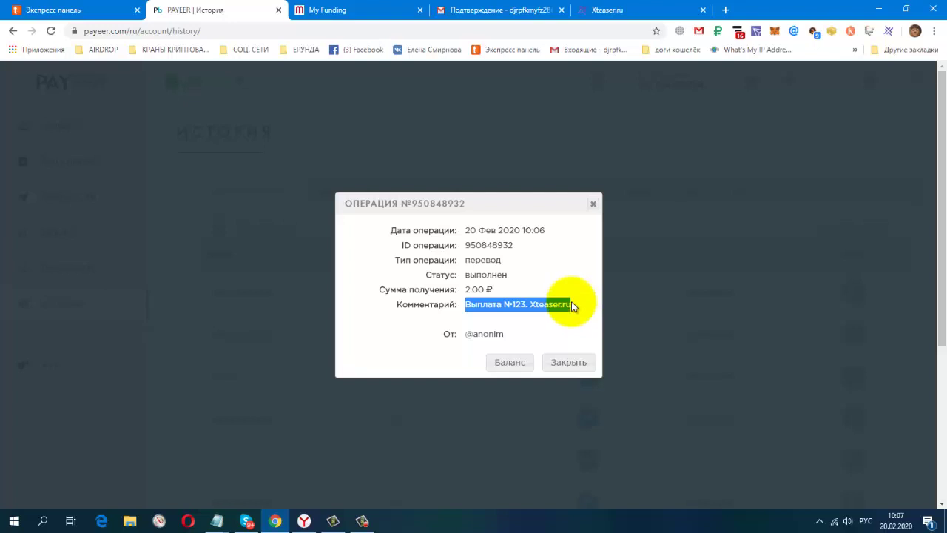
click(593, 205)
Return to Xteaser and check the main account balance on the ad management page
click(618, 10)
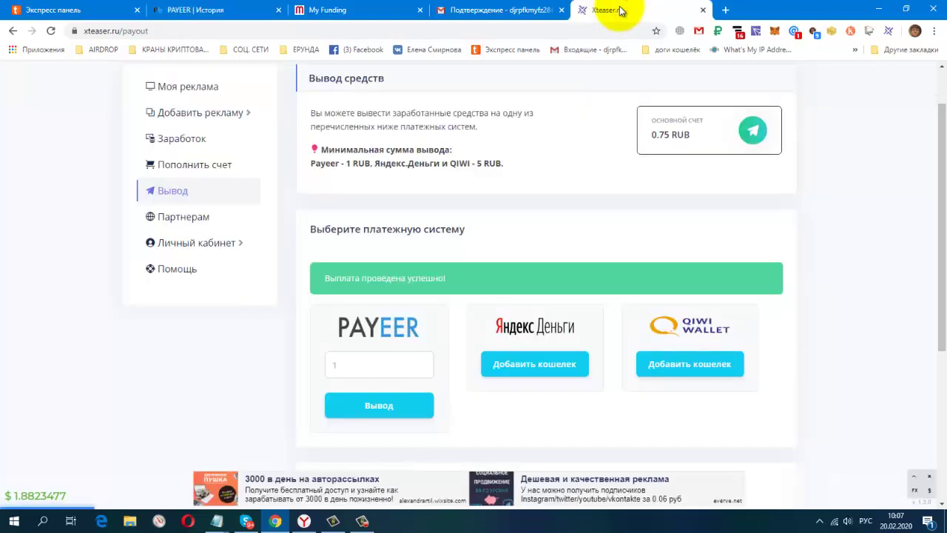
scroll(400, 203, up, 1)
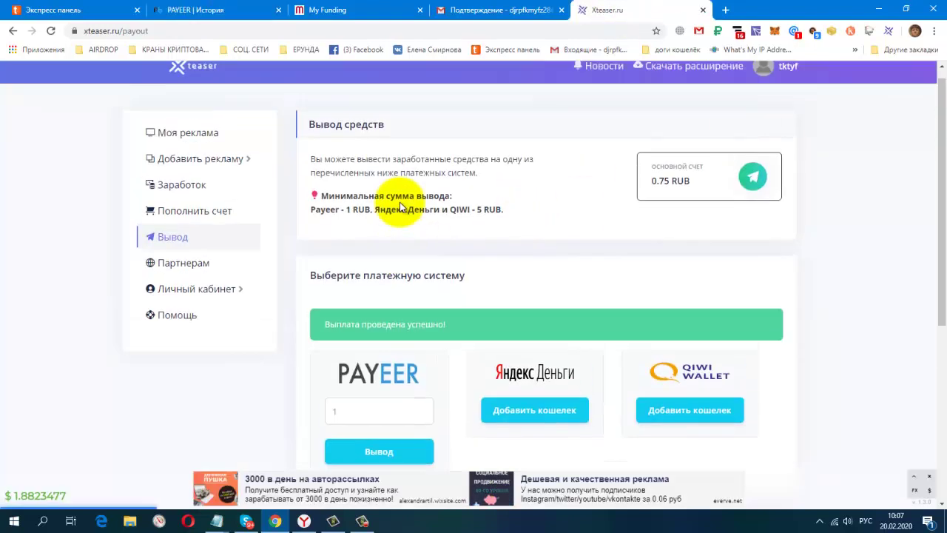
click(210, 150)
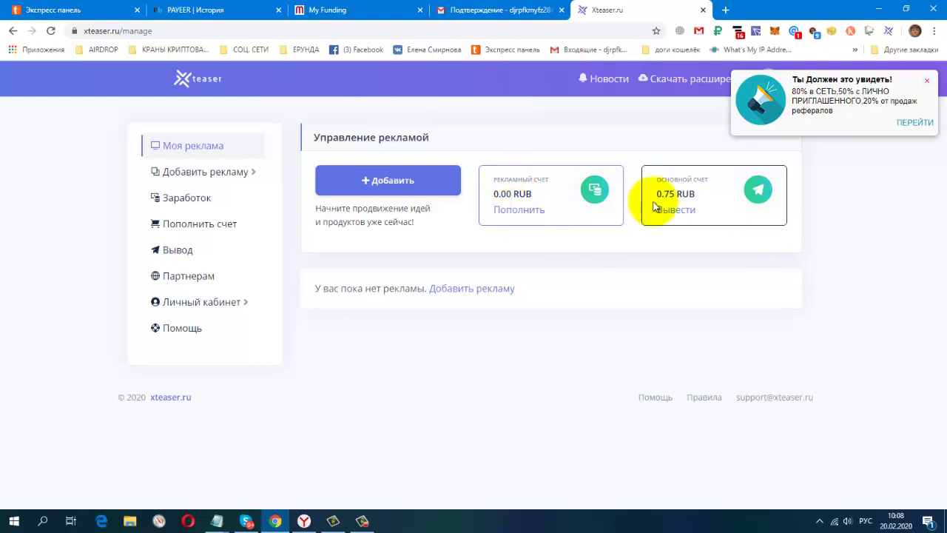
drag(657, 178, 725, 192)
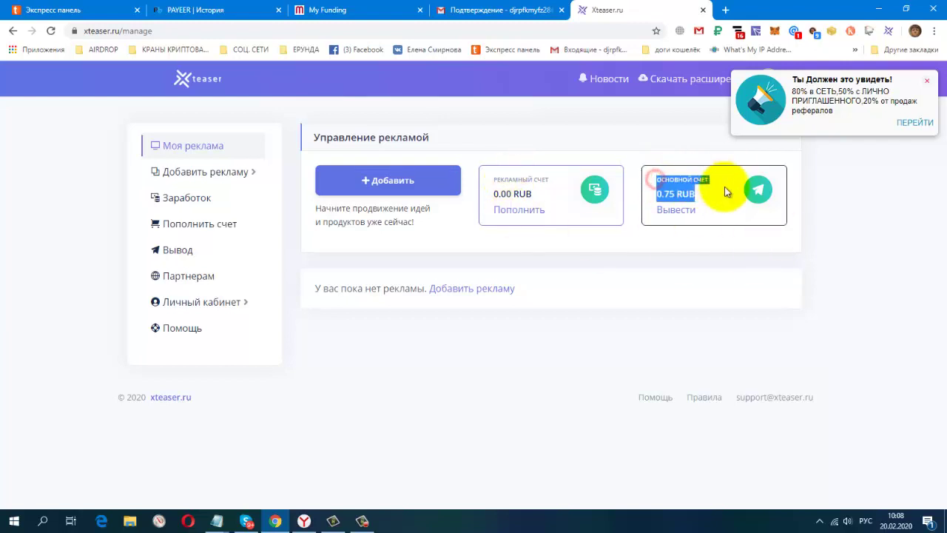
click(857, 216)
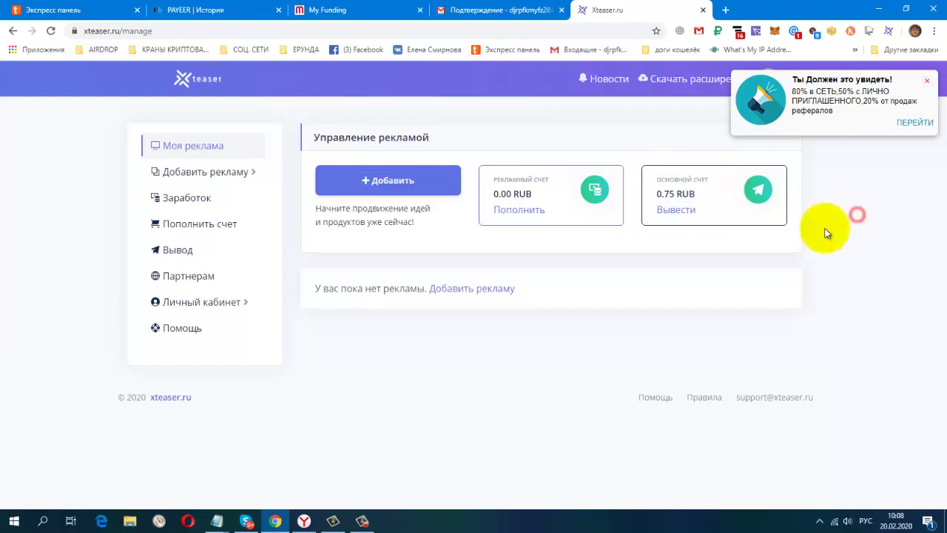
Create a 50 RUB top-up of the advertising account with Payeer as the payment method
click(529, 214)
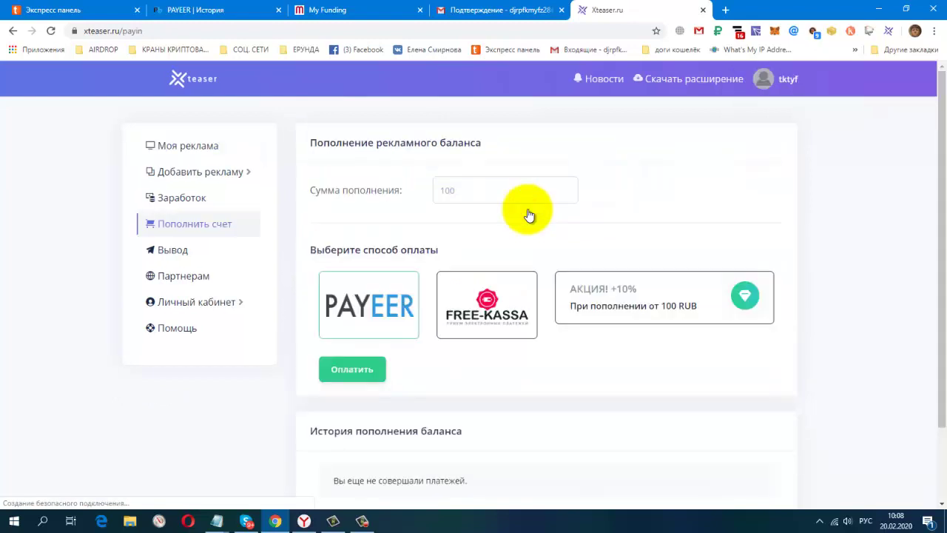
scroll(465, 262, down, 1)
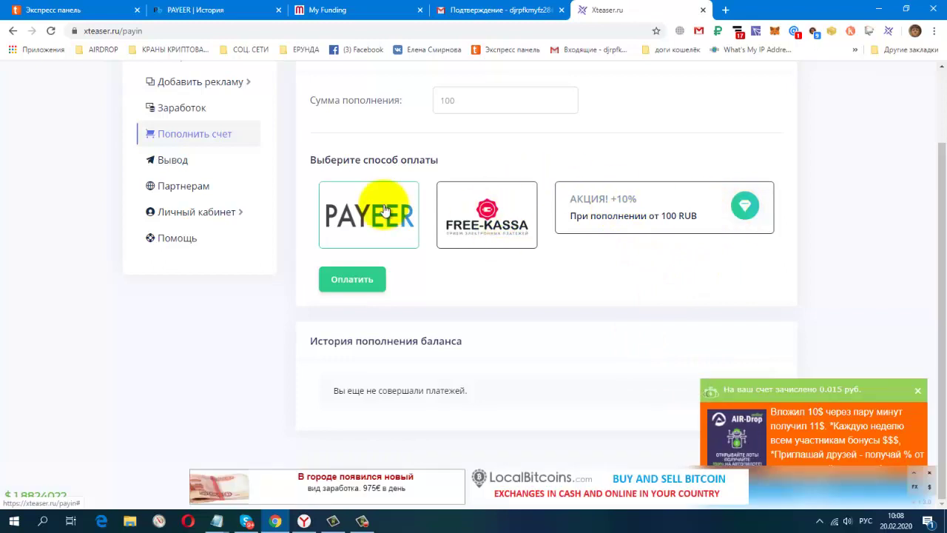
click(477, 97)
text(1)
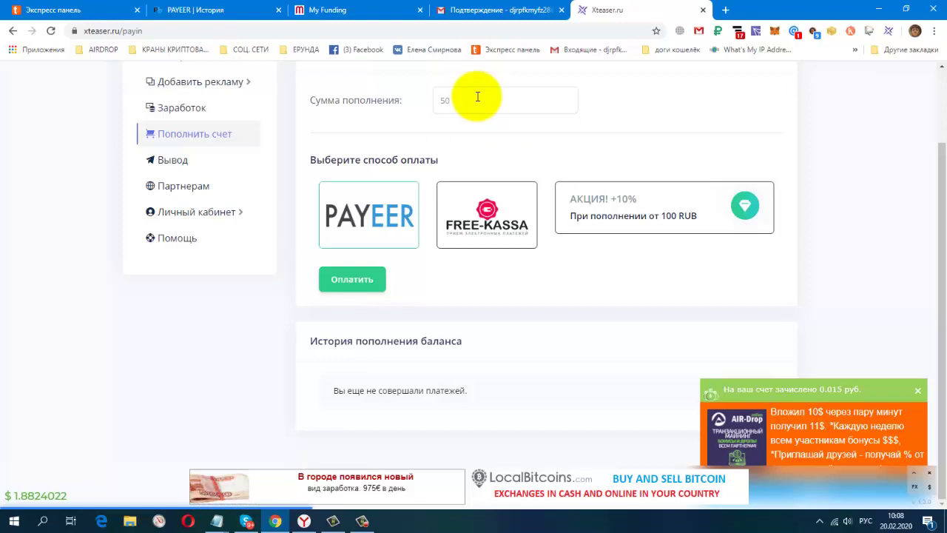
click(353, 281)
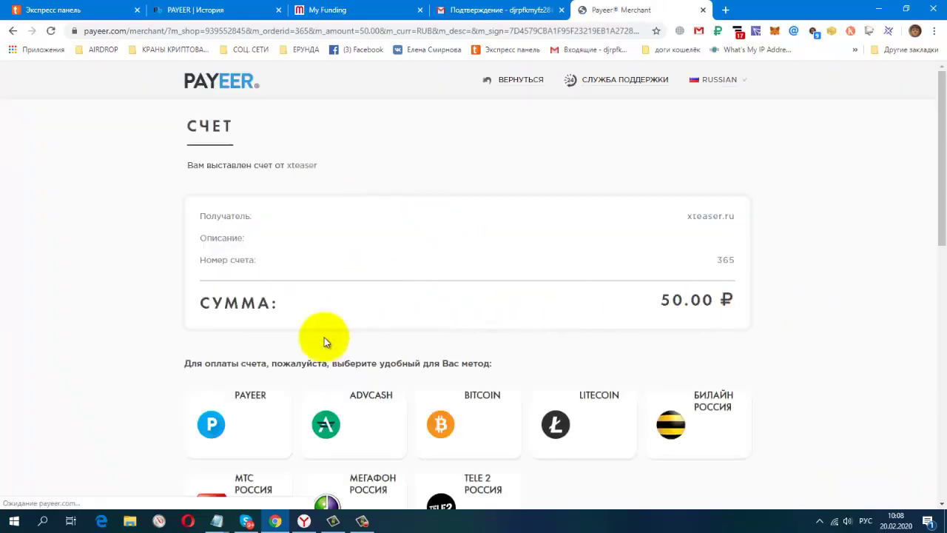
Pay the Xteaser invoice from the Payeer balance in RUB
mouse_move(274, 396)
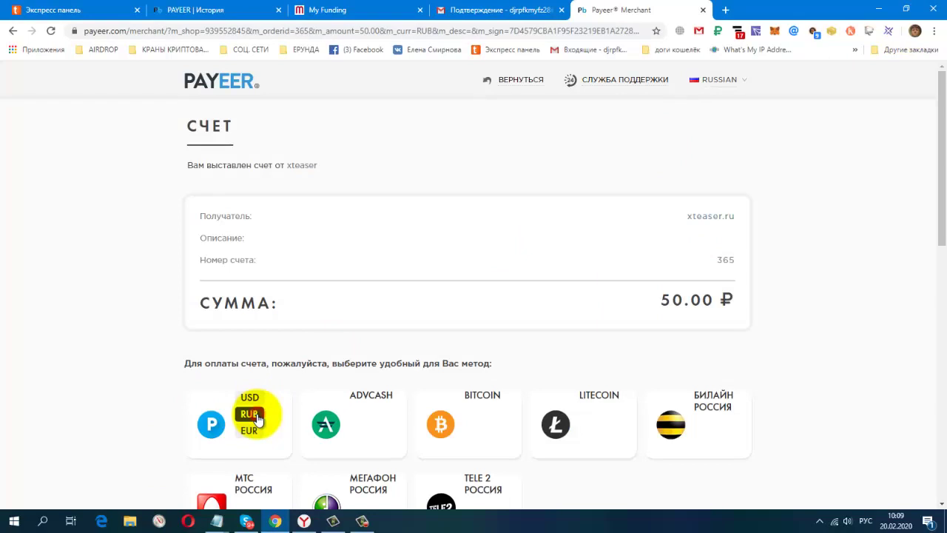
click(258, 419)
click(696, 429)
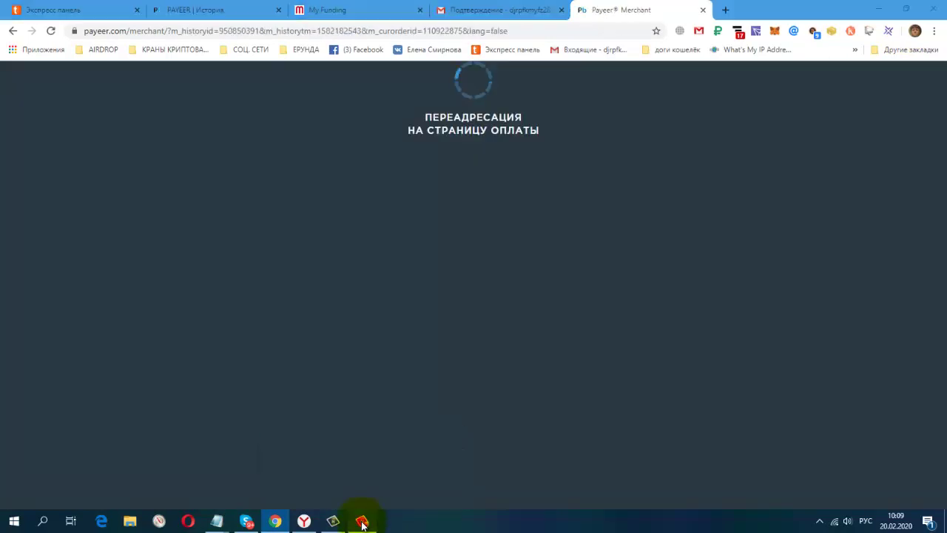
click(362, 521)
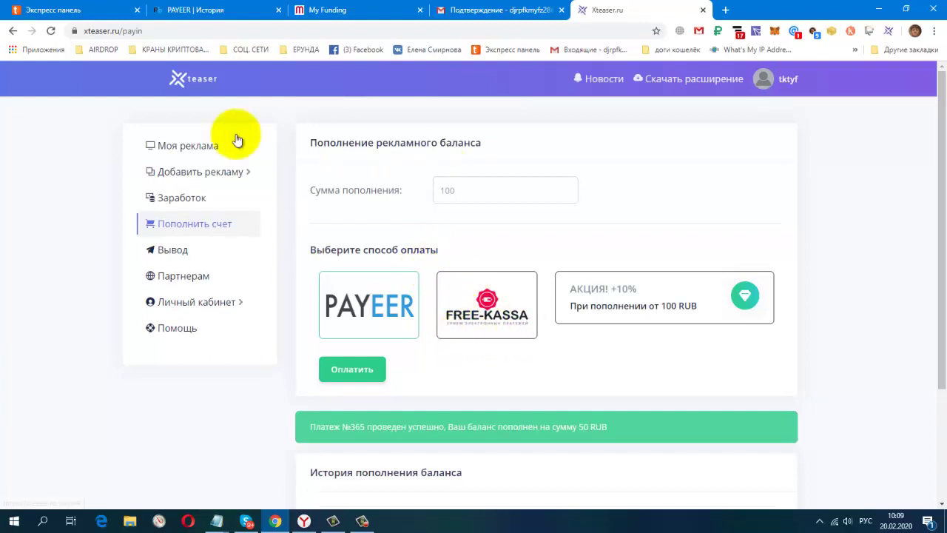
Start a new banner ad from the ad management page and set its size to 728x90
click(196, 145)
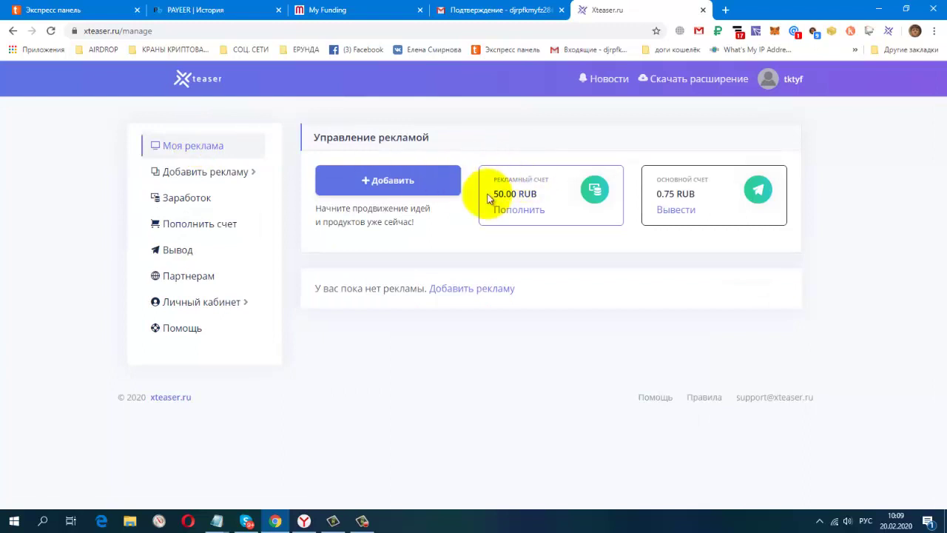
click(393, 182)
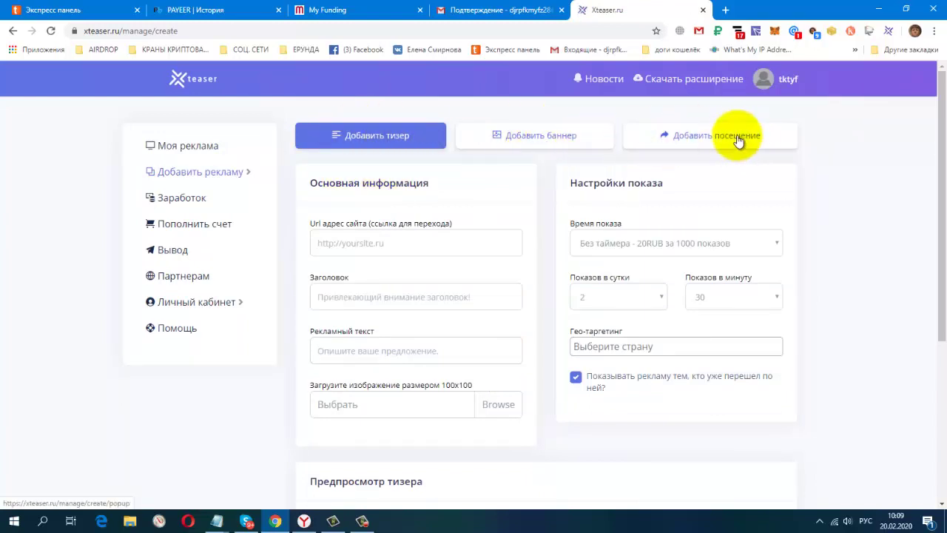
click(530, 140)
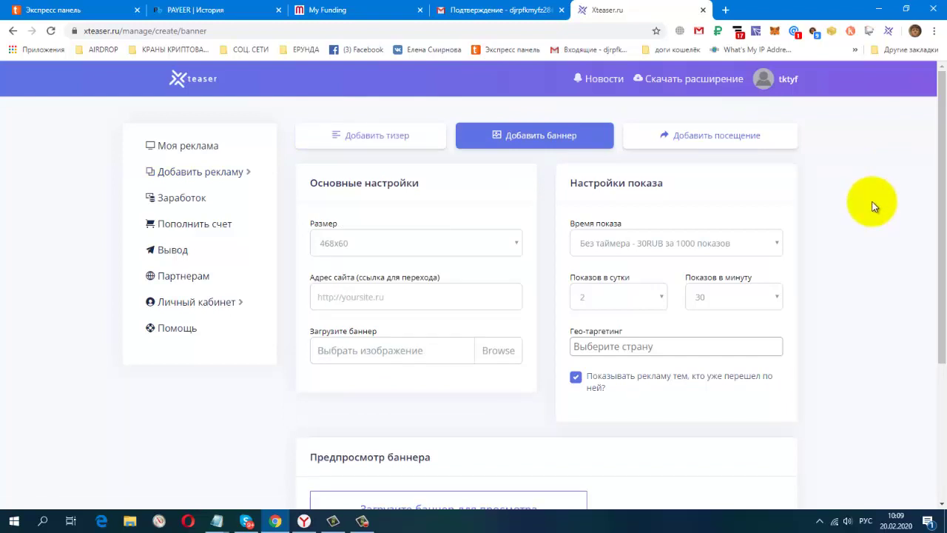
scroll(873, 207, down, 1)
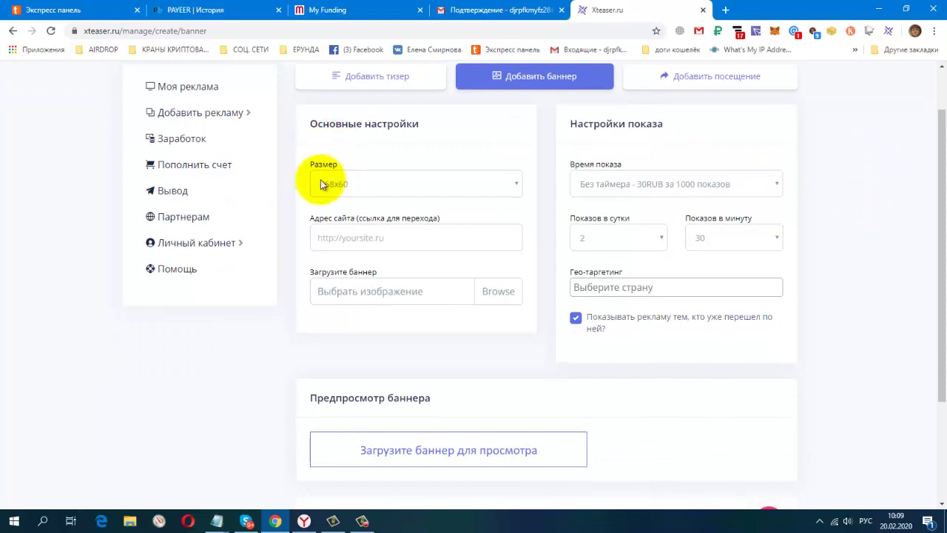
click(506, 183)
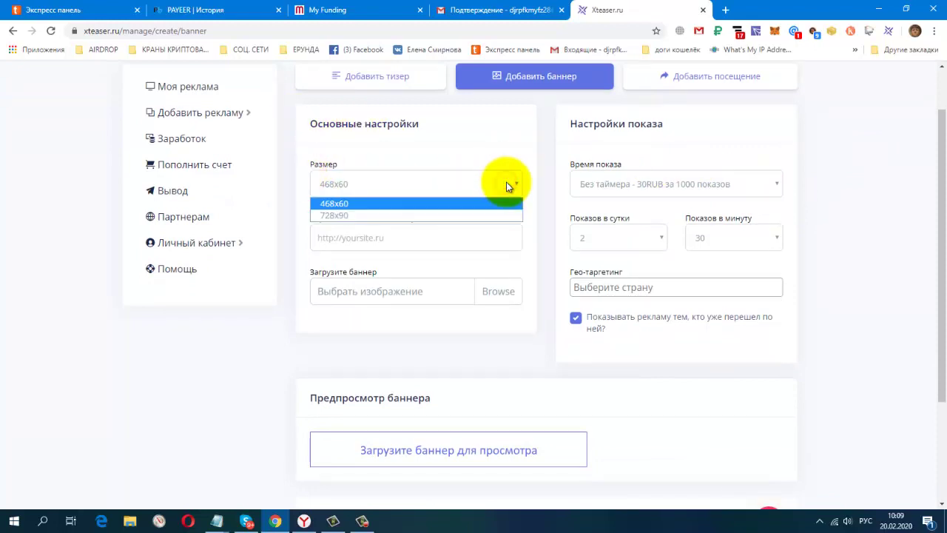
click(457, 214)
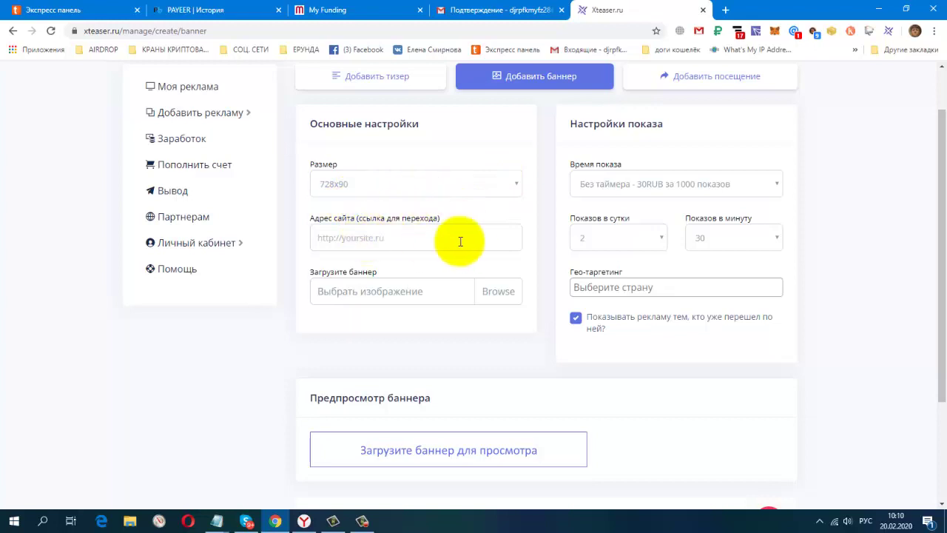
Copy the referral link from the My Funding promo page and paste it as the Xteaser banner's site address
click(338, 11)
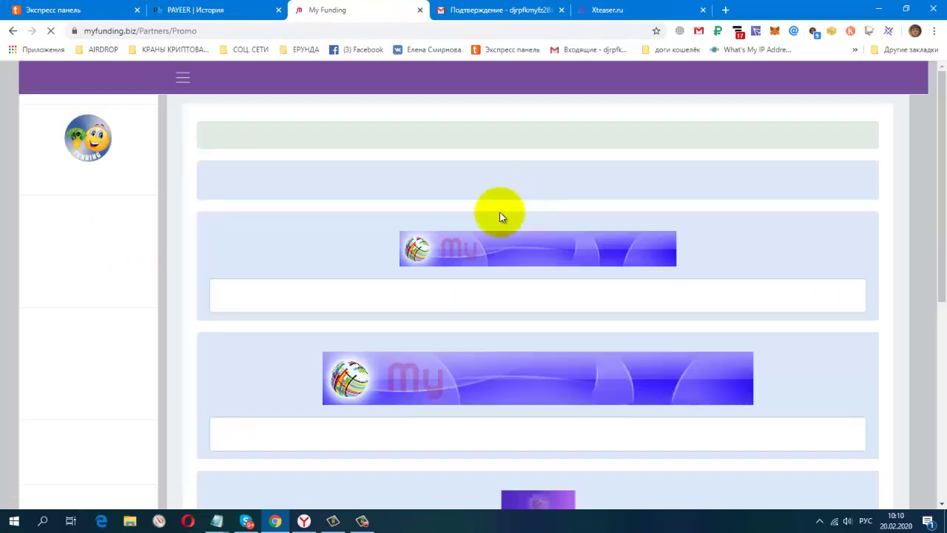
drag(640, 186, 688, 181)
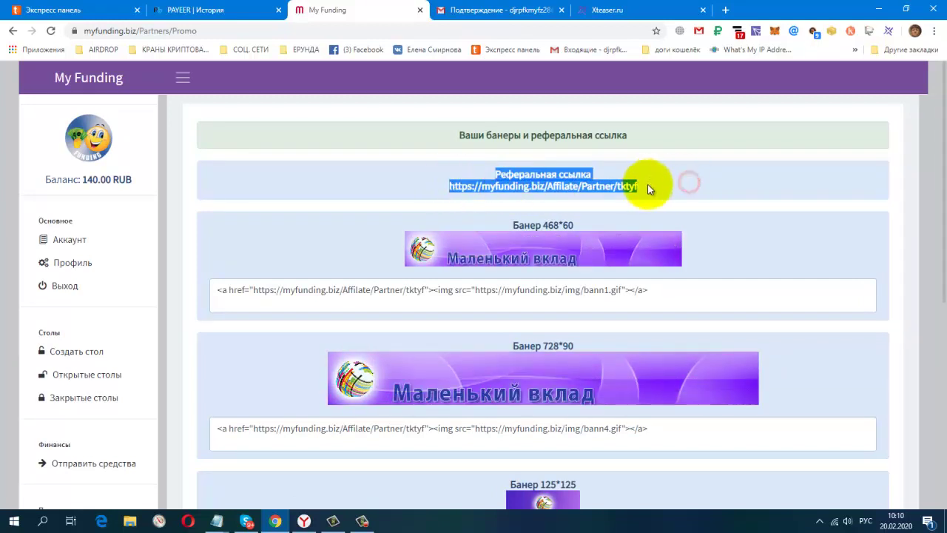
click(417, 185)
drag(650, 185, 449, 185)
right_click(457, 187)
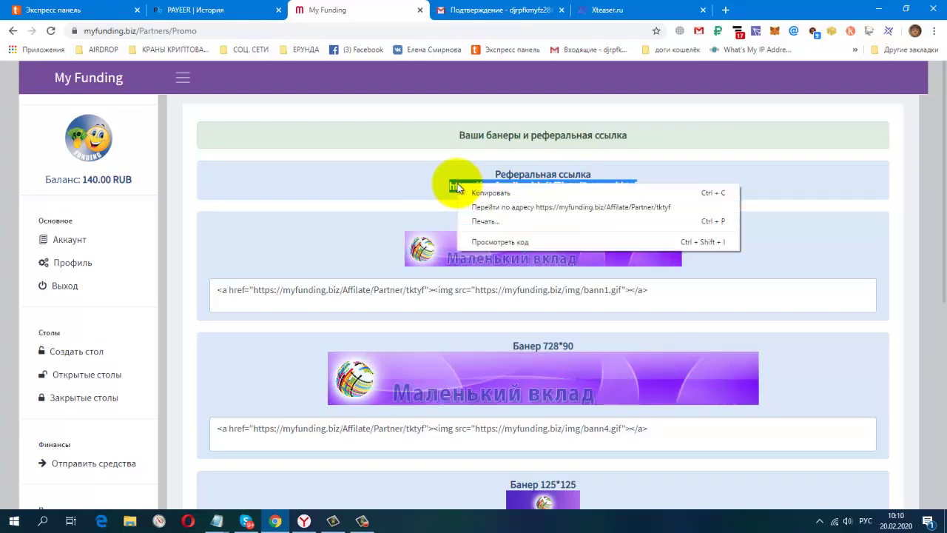
click(650, 192)
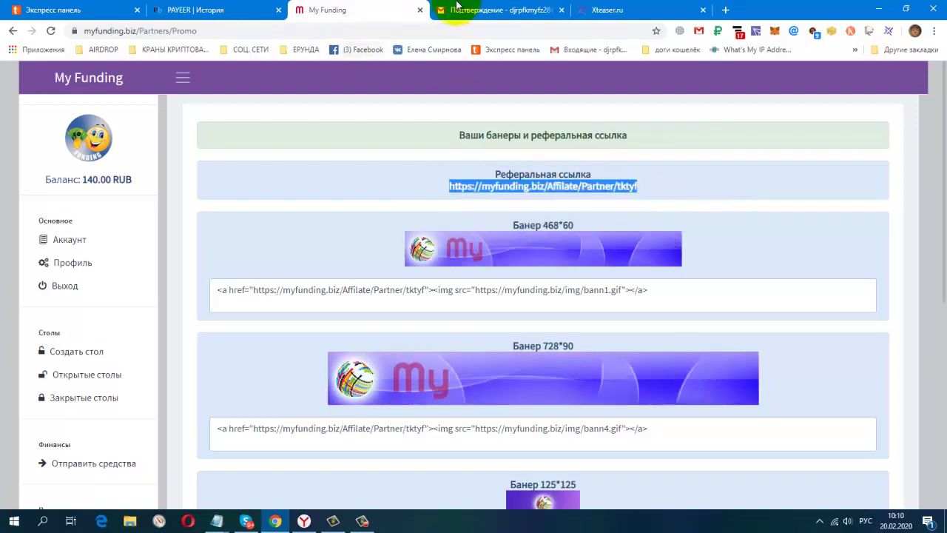
click(599, 10)
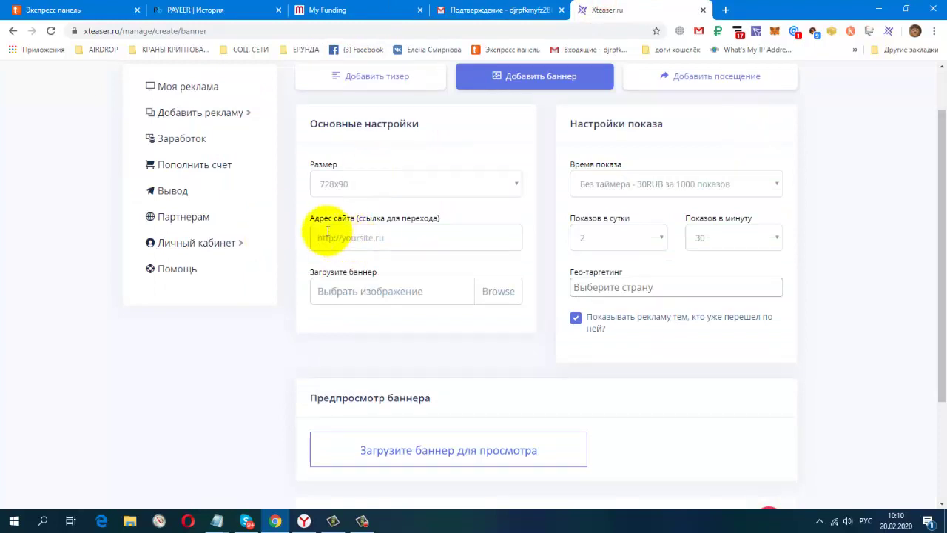
right_click(392, 240)
click(417, 333)
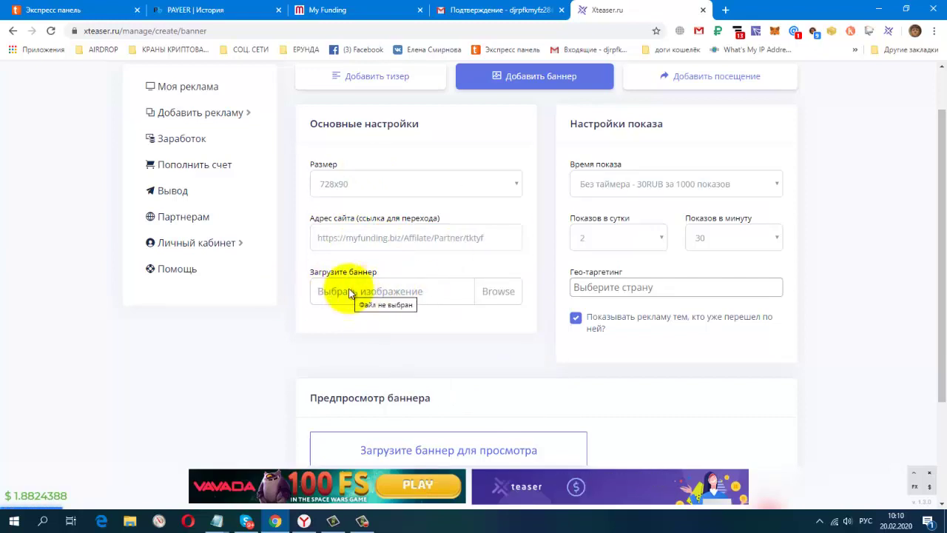
Upload "баннер 728на90 myfunding.gif" from the desktop as the banner image, and dismiss the pop-up ad covering the form
click(495, 291)
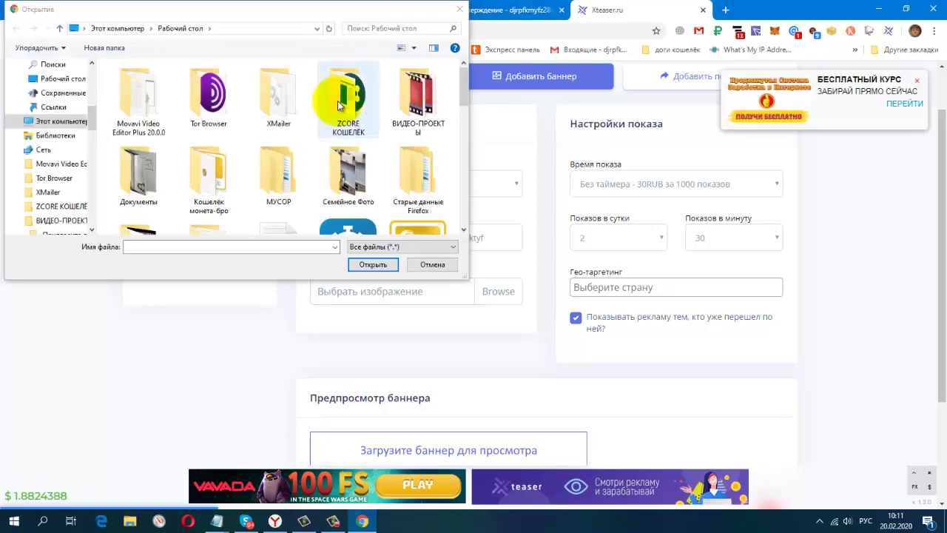
scroll(395, 89, down, 5)
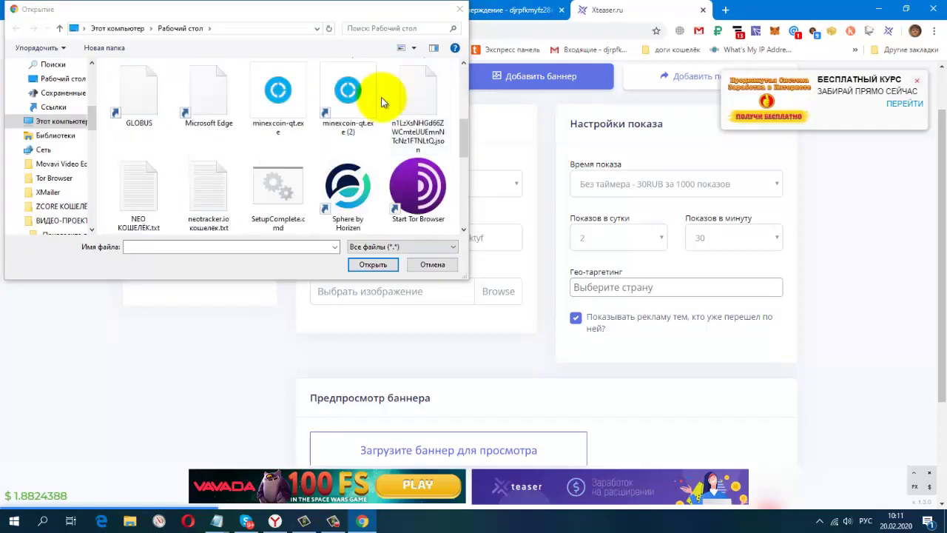
scroll(384, 100, down, 4)
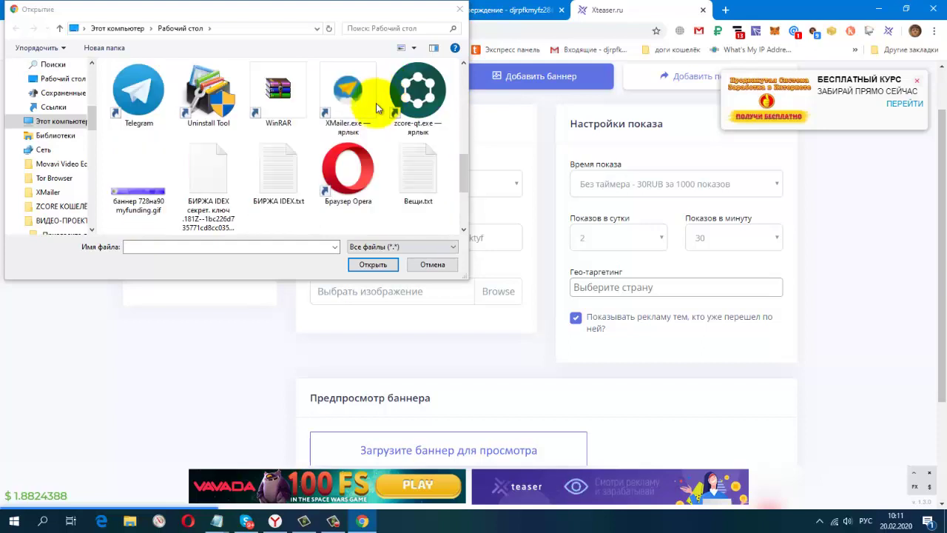
double_click(148, 194)
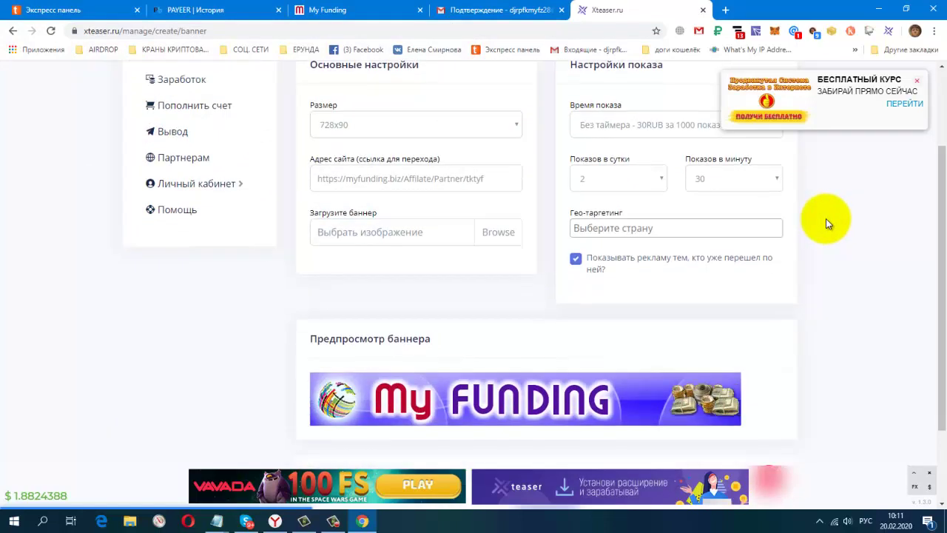
scroll(826, 220, down, 3)
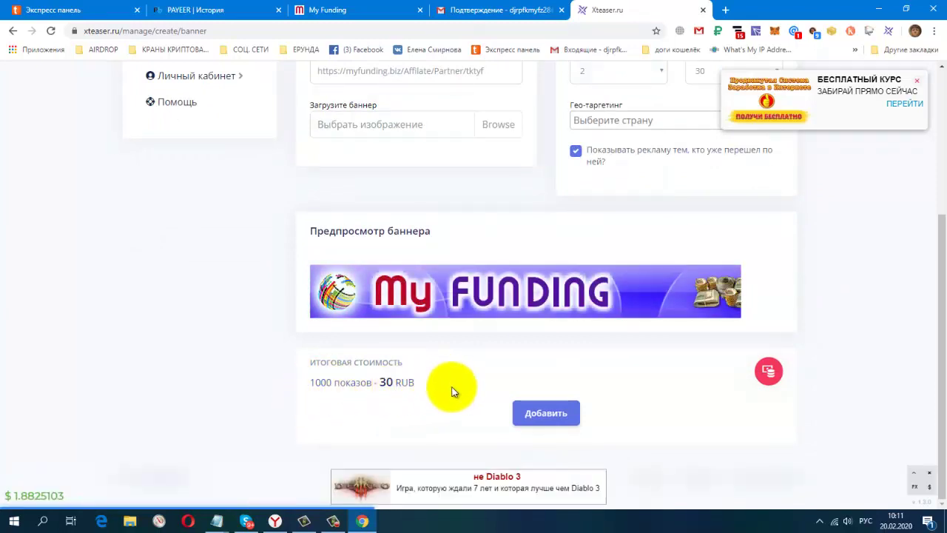
click(918, 82)
Set the banner's display time to 15 seconds at 50 RUB per 1000 impressions
scroll(861, 211, up, 2)
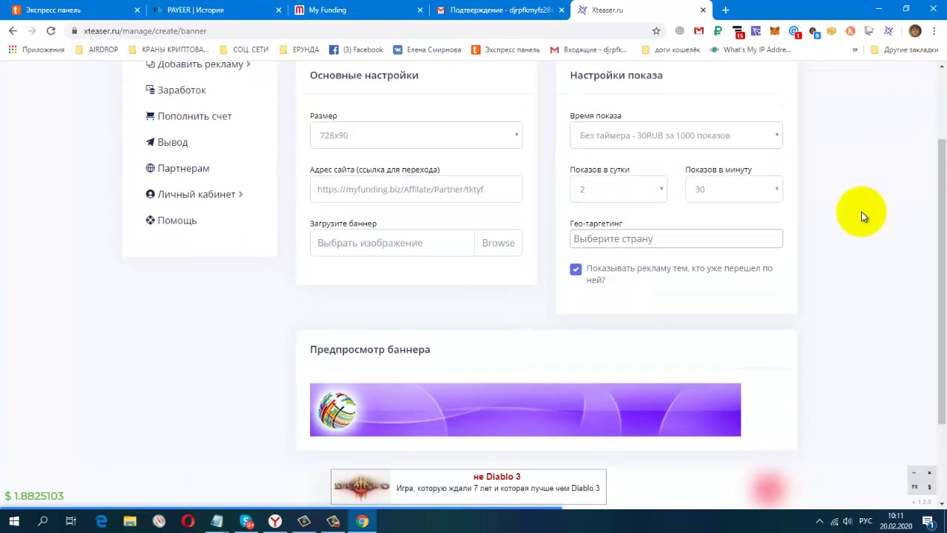
scroll(847, 195, down, 2)
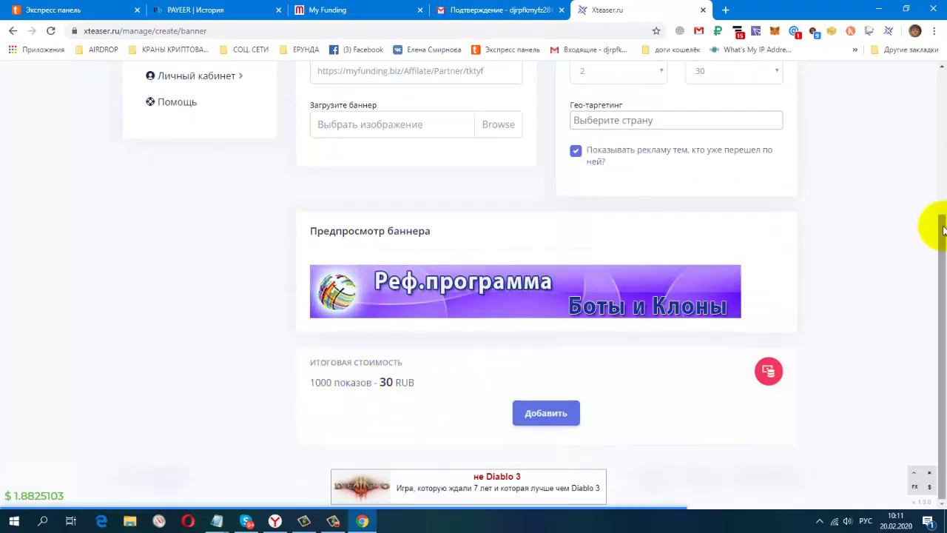
scroll(941, 231, up, 1)
scroll(941, 230, up, 2)
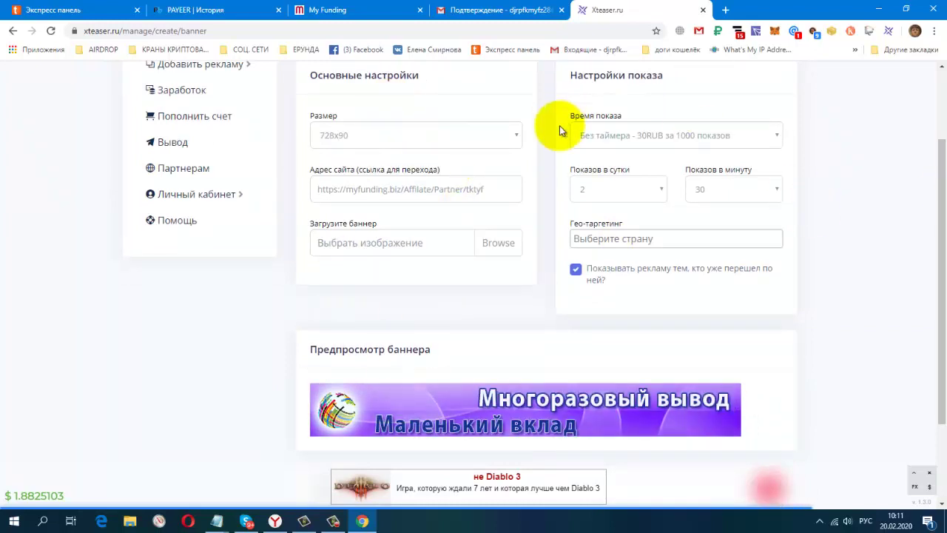
click(765, 138)
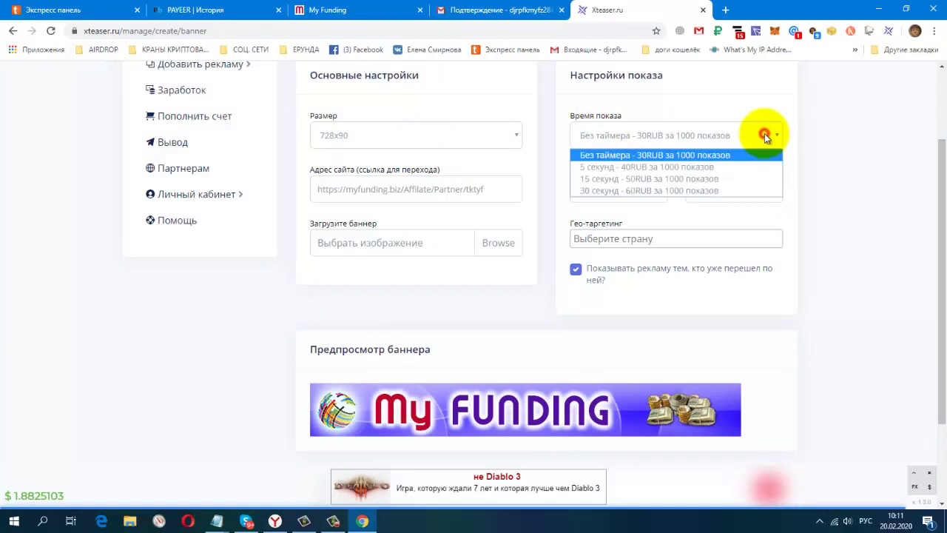
click(757, 176)
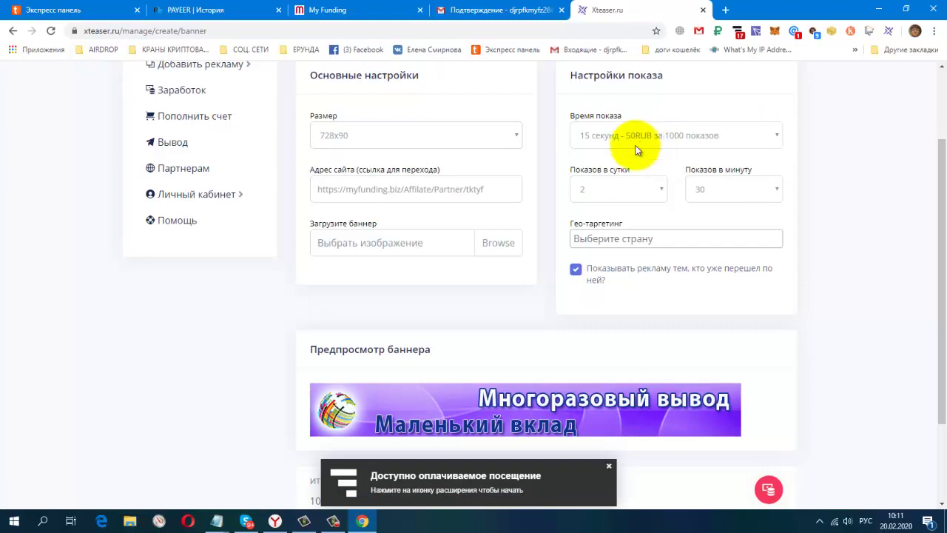
scroll(839, 165, down, 1)
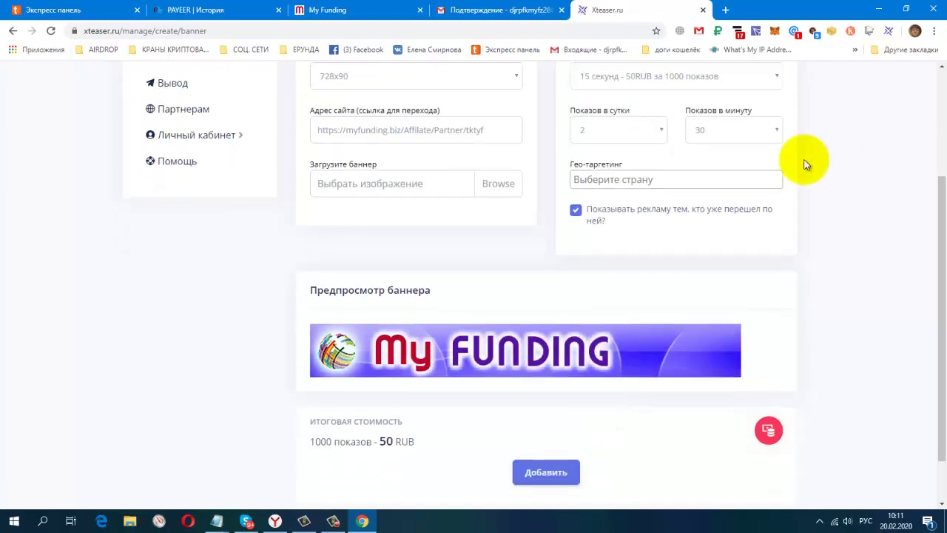
Set the impressions per day to 5 and toggle the option to show the ad to people who already followed it
click(749, 130)
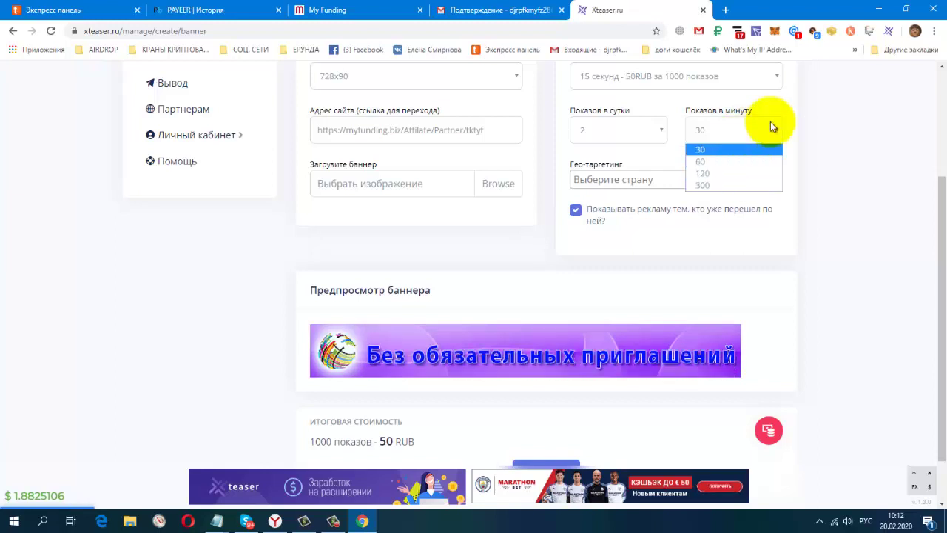
click(862, 142)
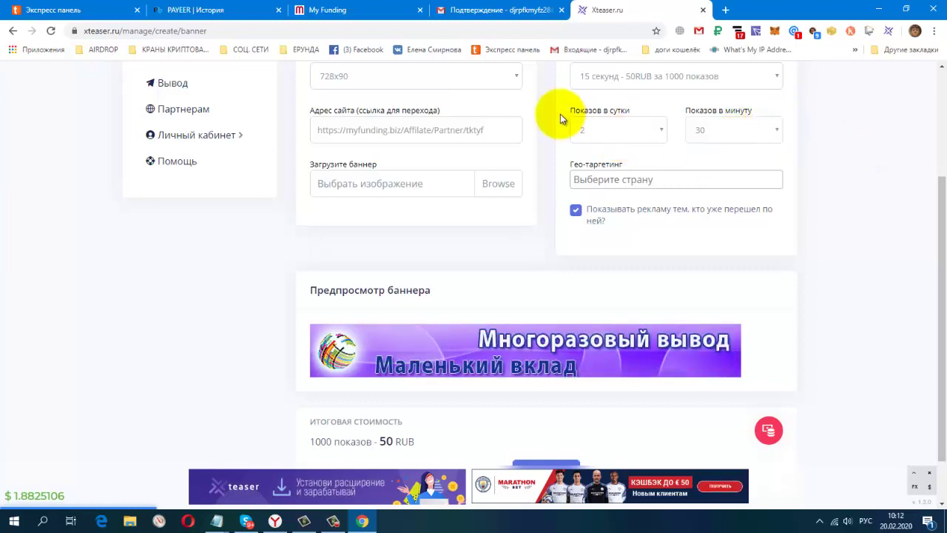
click(647, 129)
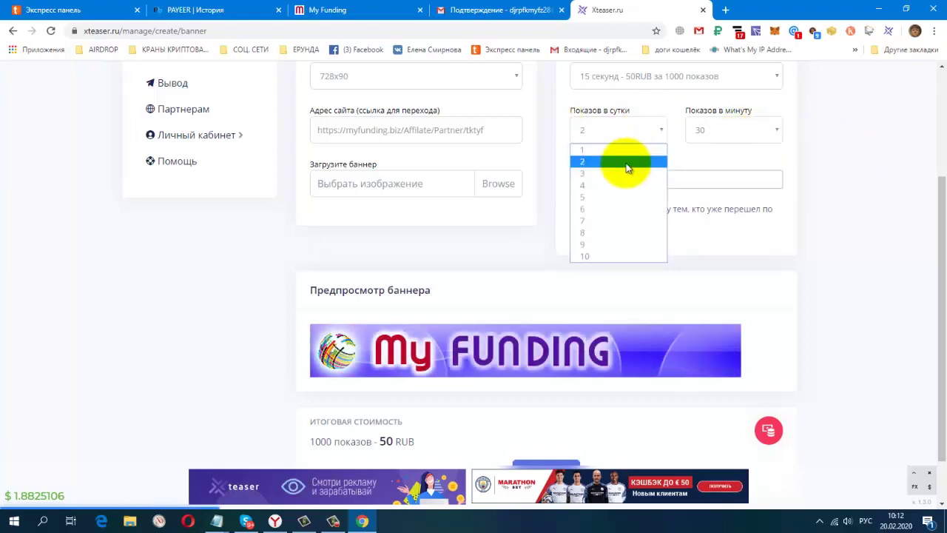
click(618, 197)
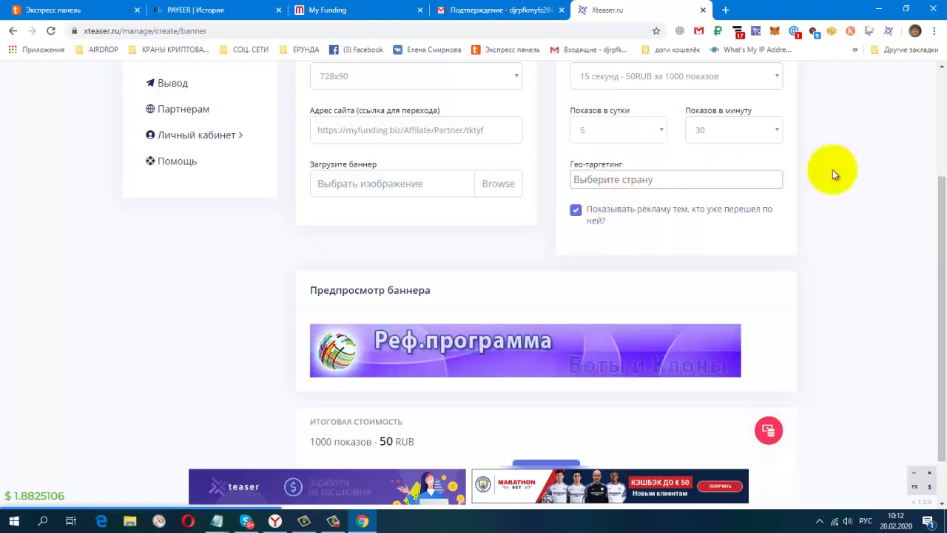
scroll(294, 339, down, 1)
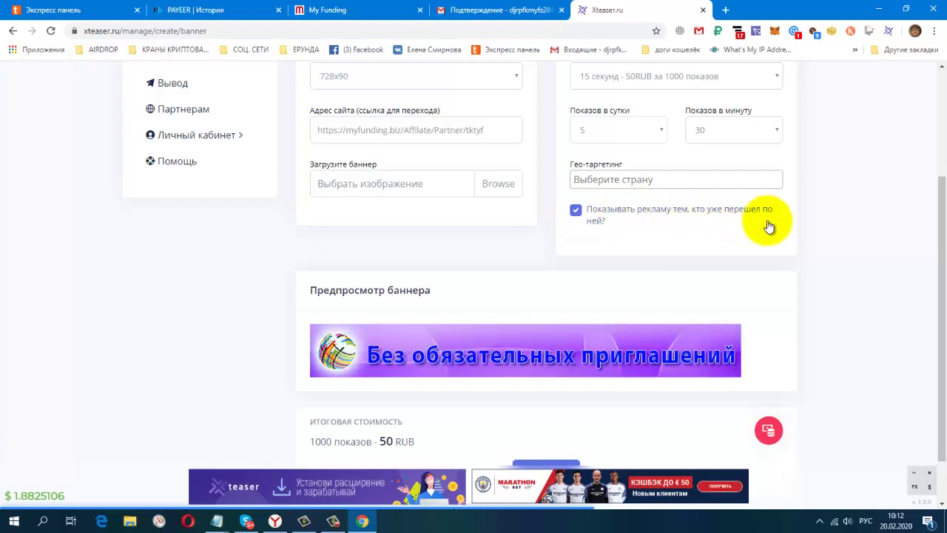
click(575, 212)
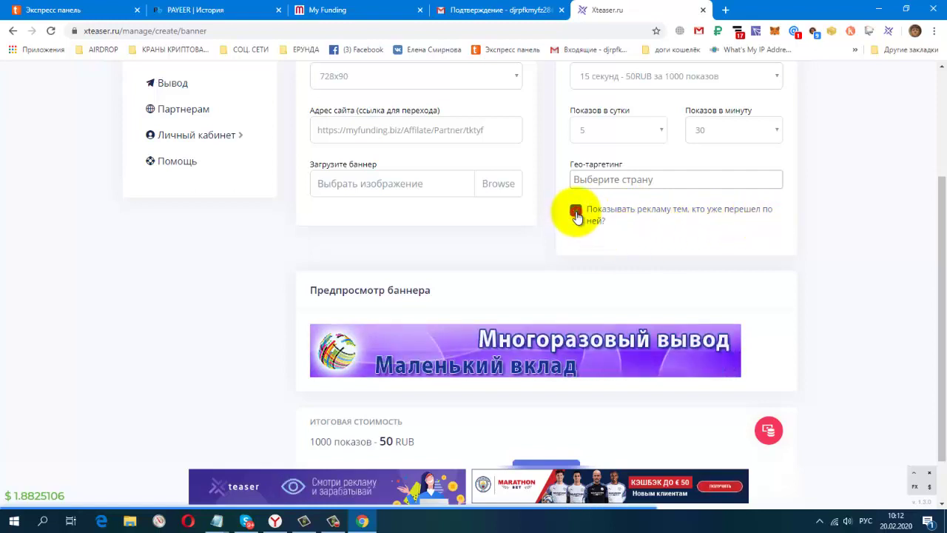
Set the banner's geo-targeting to Россия, Украина, Беларусь and Казахстан
click(704, 182)
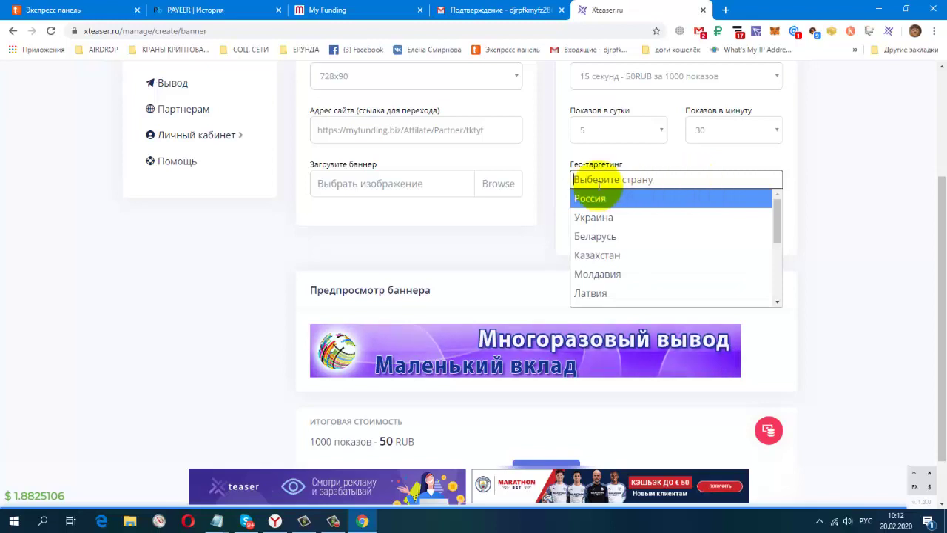
scroll(625, 262, down, 3)
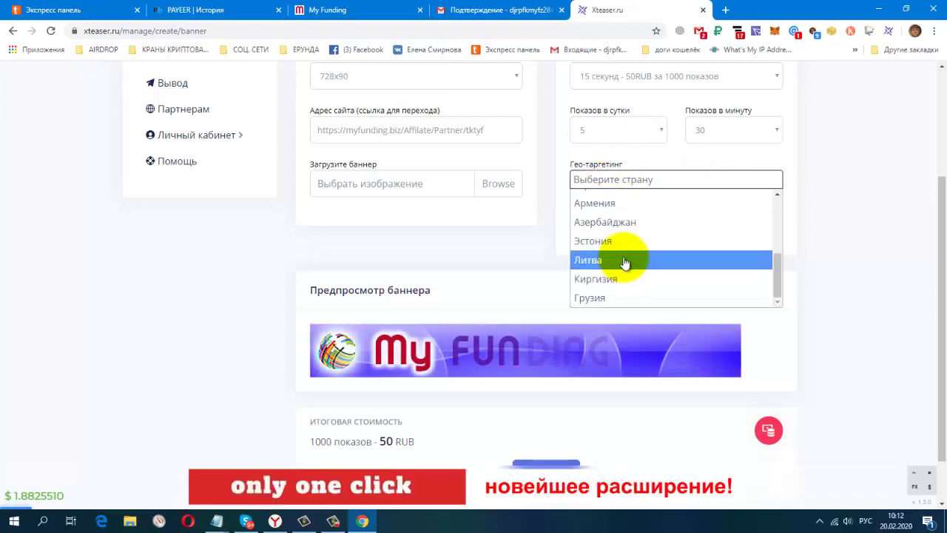
scroll(628, 264, up, 4)
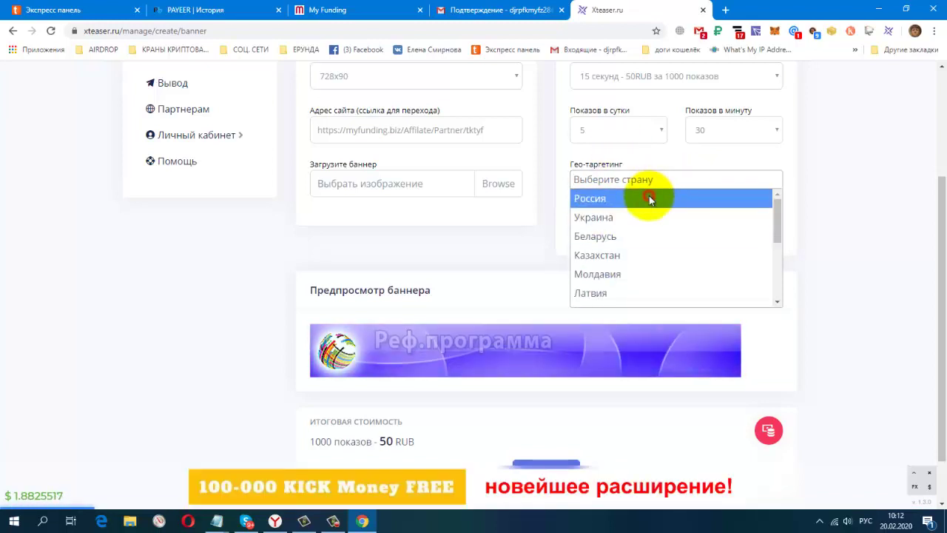
click(648, 199)
click(666, 179)
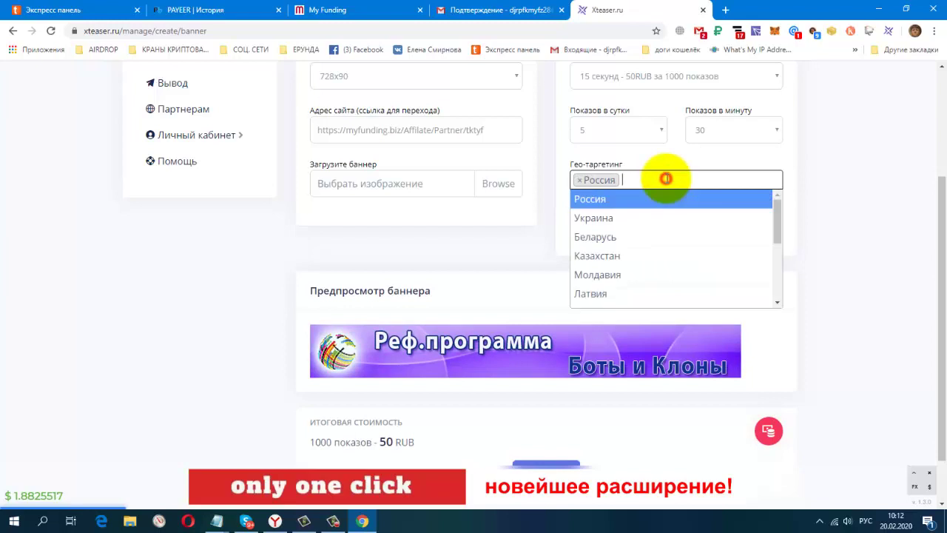
click(657, 218)
click(718, 183)
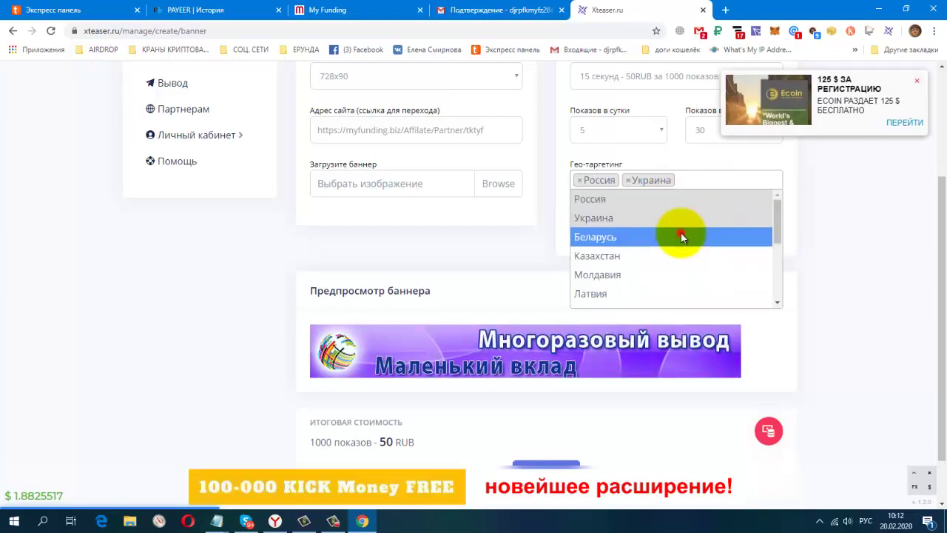
click(681, 235)
click(757, 178)
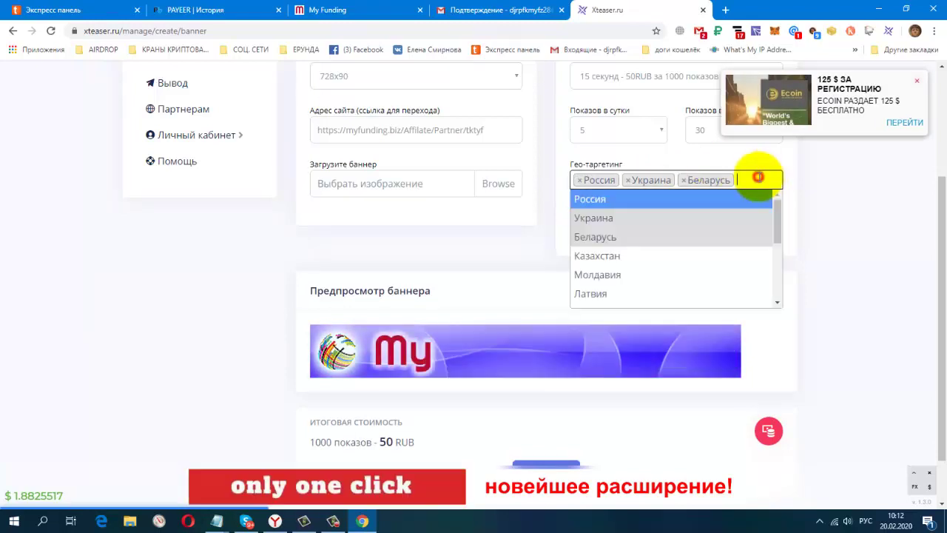
click(674, 259)
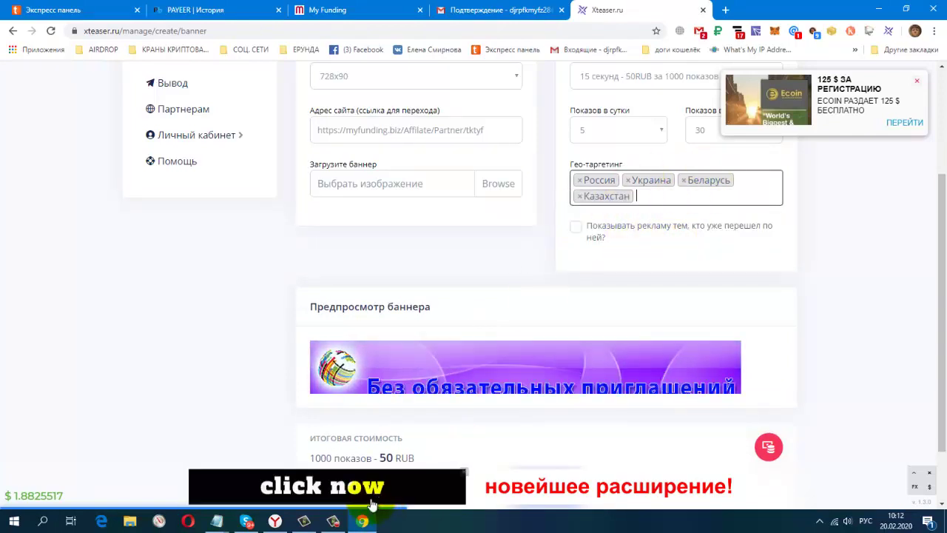
mouse_move(335, 524)
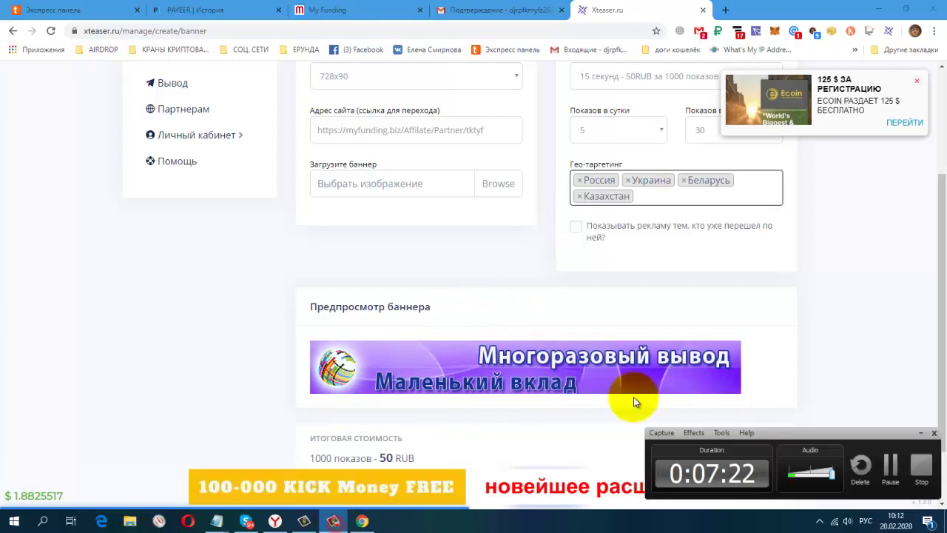
click(889, 475)
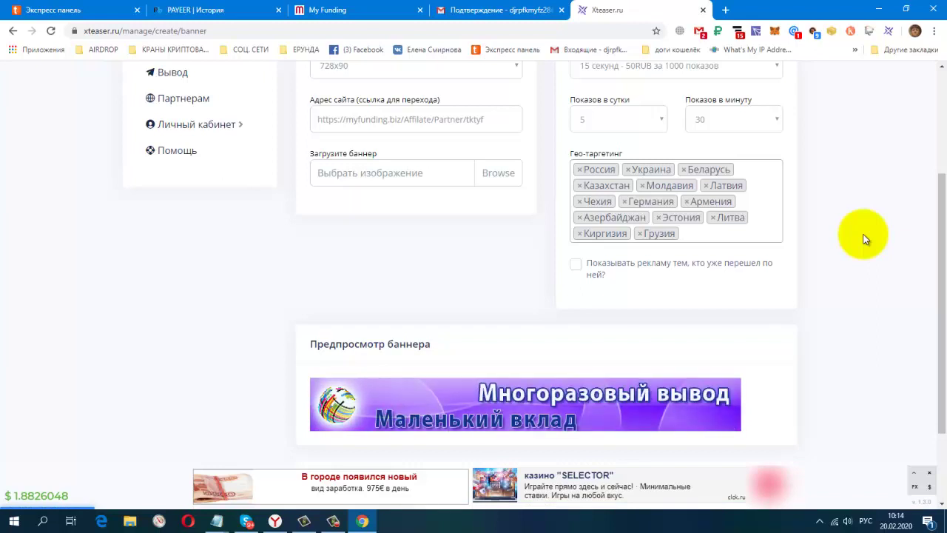
Review the banner's main settings, display settings and preview, and submit the 728x90 banner ad
scroll(858, 235, up, 3)
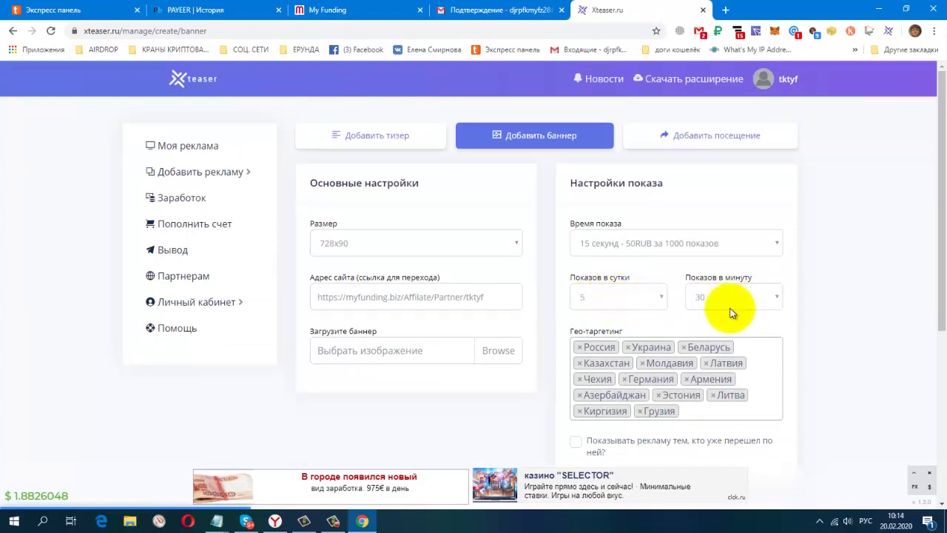
scroll(892, 282, down, 3)
scroll(892, 281, down, 1)
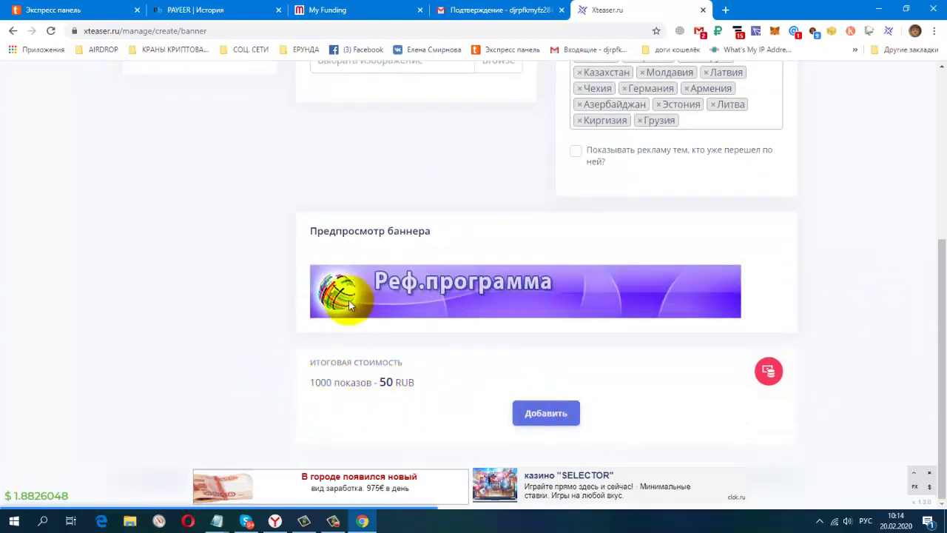
scroll(518, 370, up, 2)
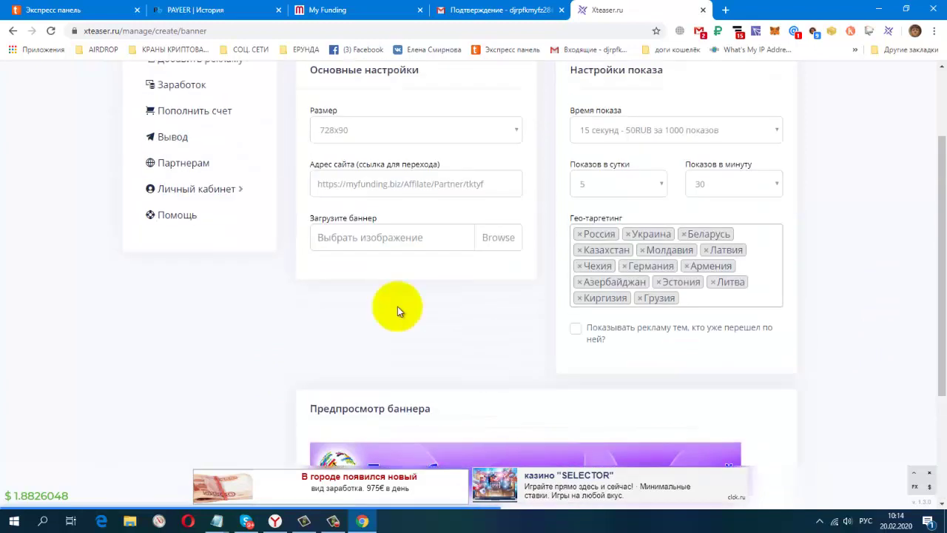
scroll(786, 178, down, 1)
scroll(787, 207, up, 3)
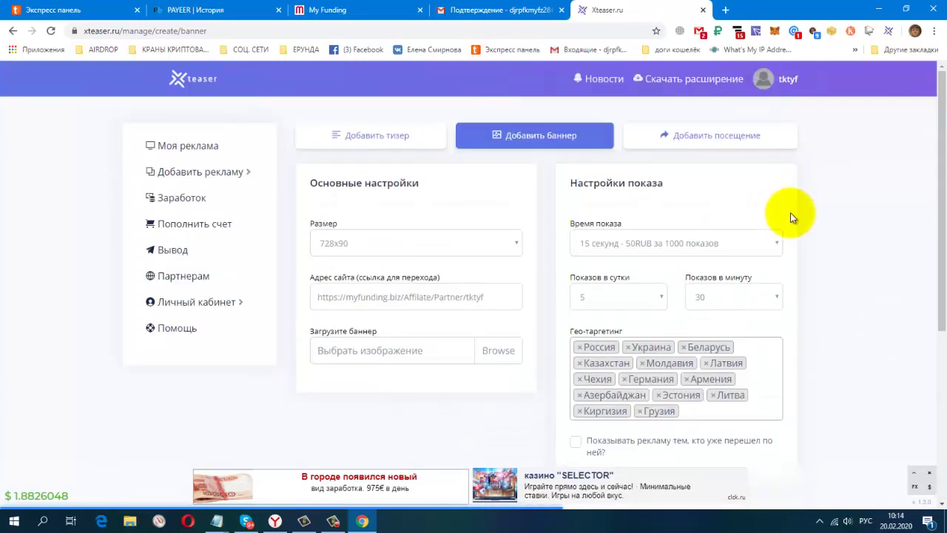
scroll(790, 215, down, 5)
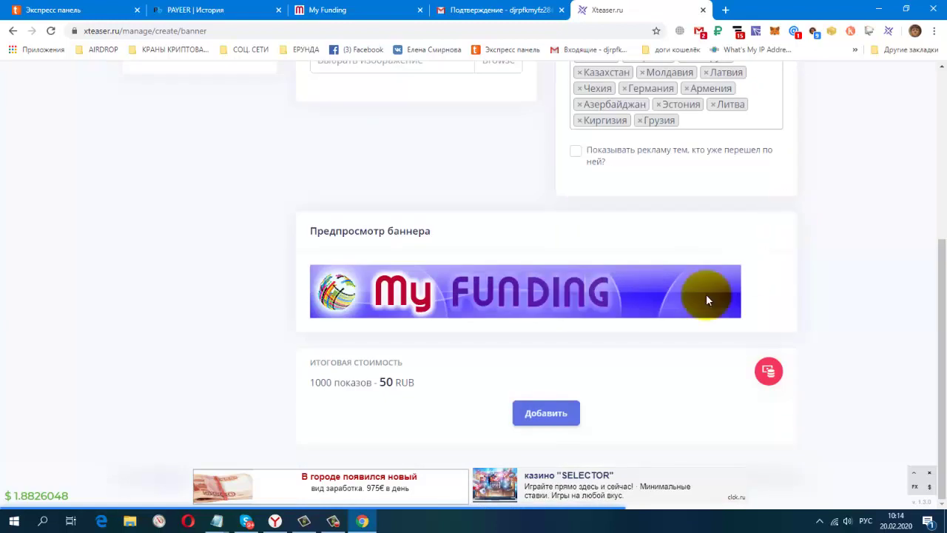
click(549, 420)
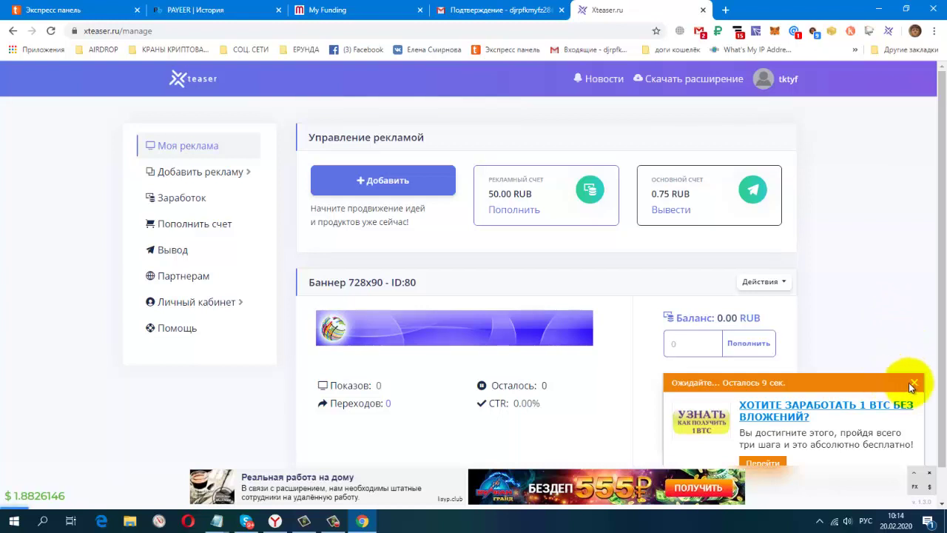
Dismiss the pop-up ad and view the actions available for the new 728x90 banner
click(915, 383)
scroll(870, 307, down, 1)
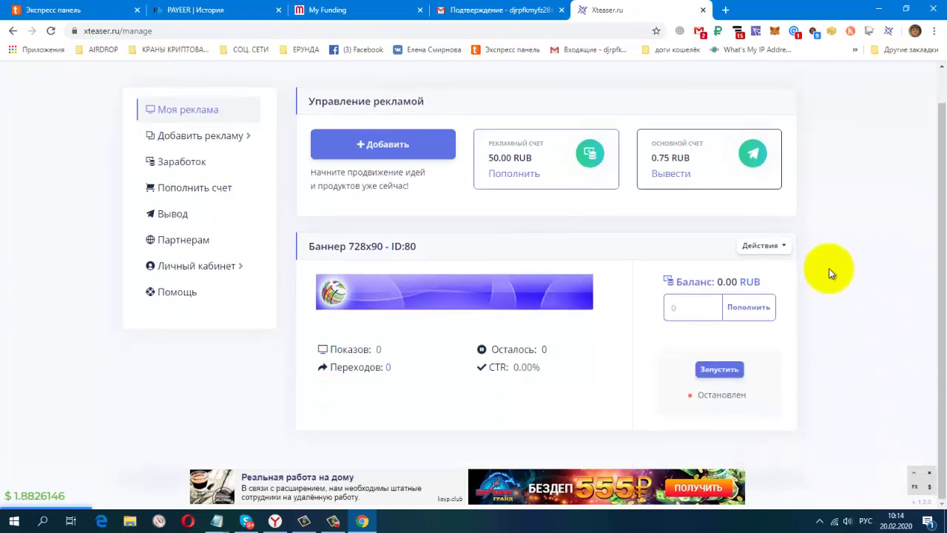
click(785, 248)
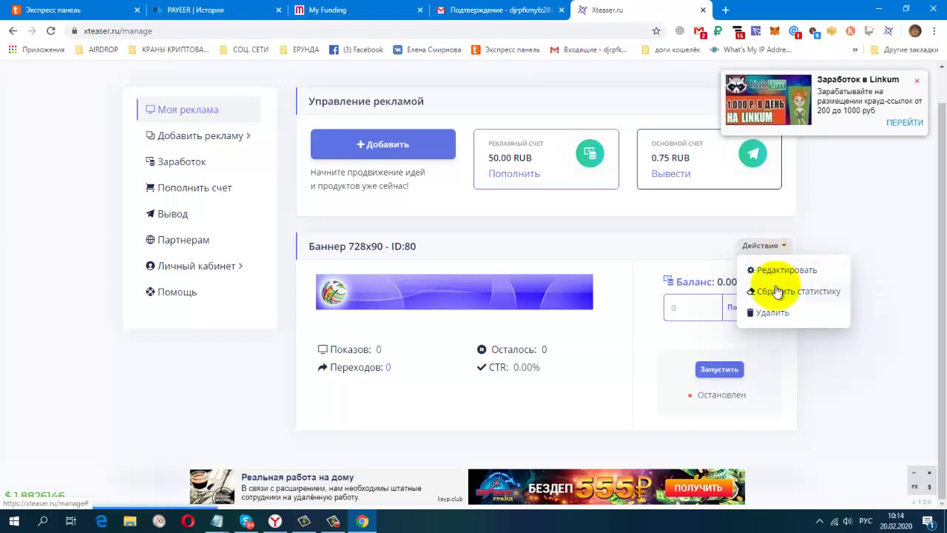
click(857, 191)
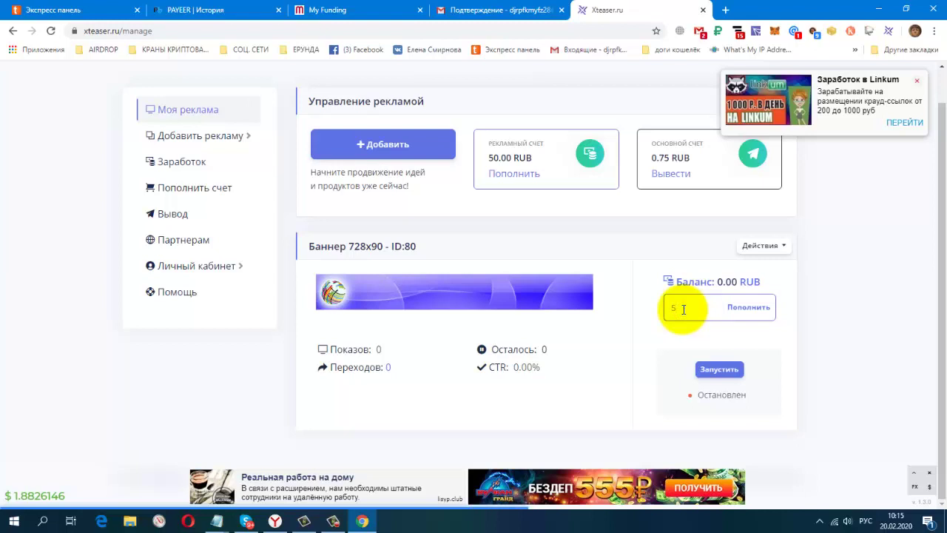
Top up the 728x90 banner's balance with 50 RUB and start showing it
click(682, 309)
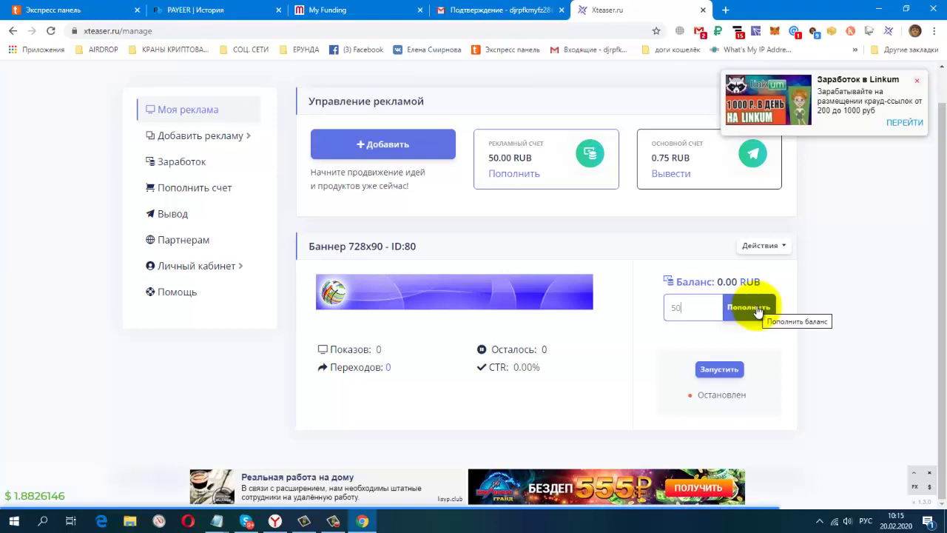
click(756, 308)
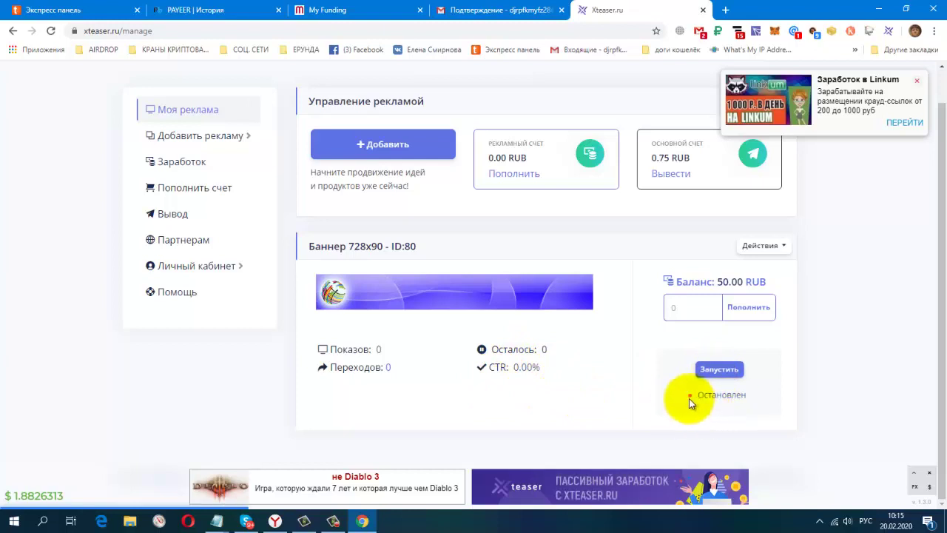
click(716, 370)
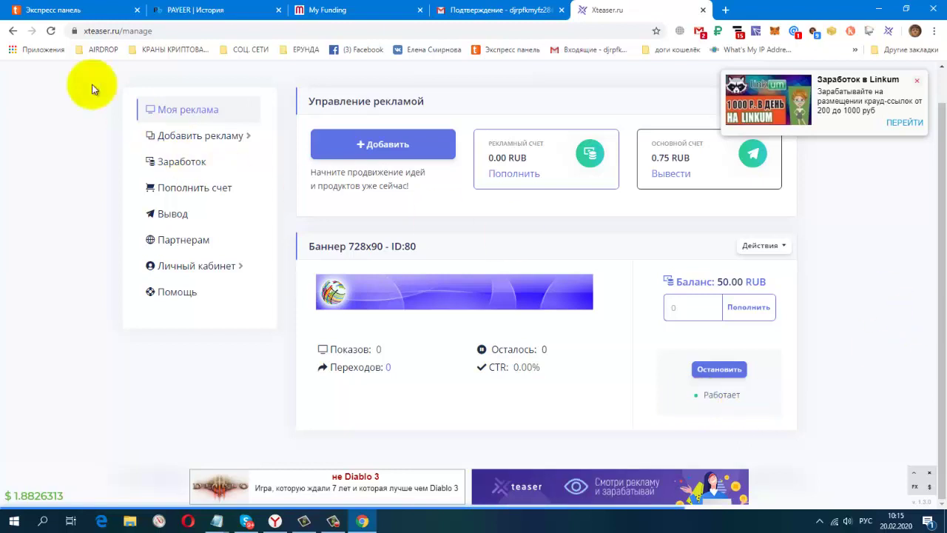
Reload the ad management page to check the banner's statistics, and dismiss the pop-up ad
click(49, 32)
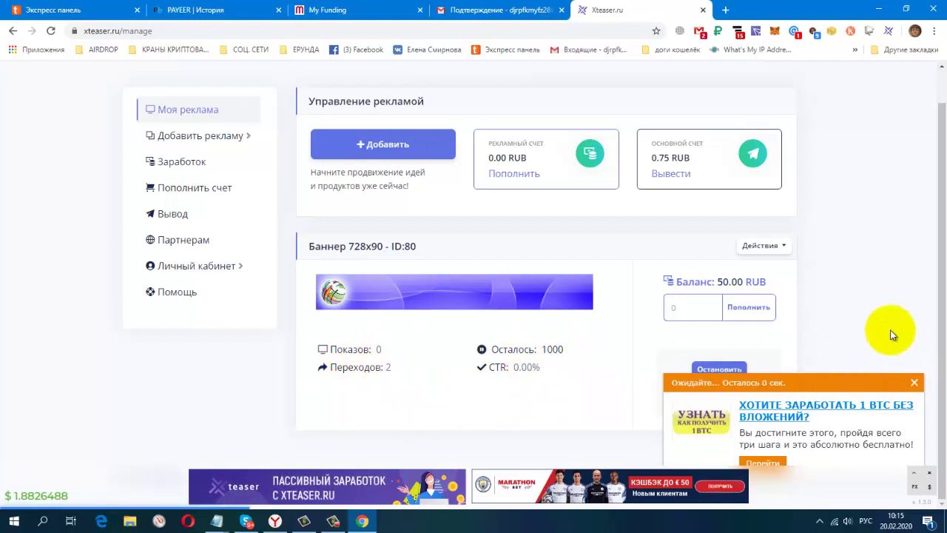
click(914, 384)
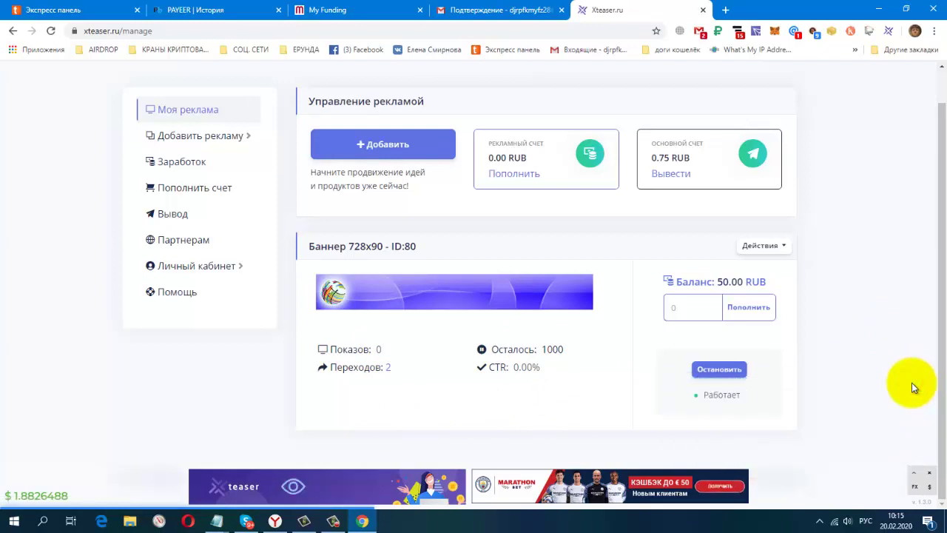